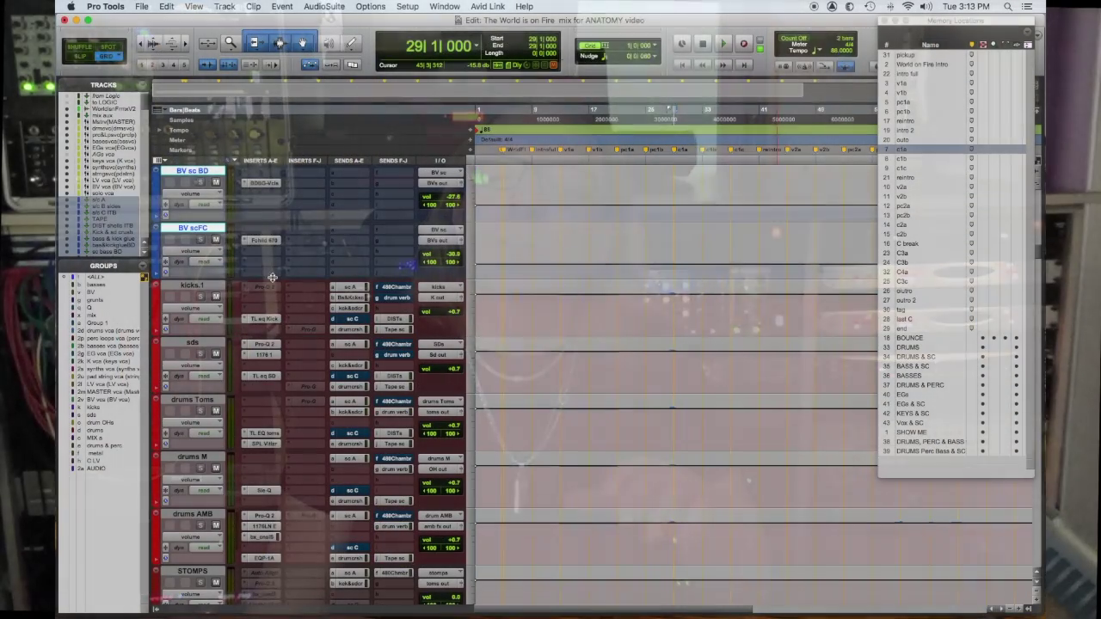
Solo every drum source track (kicks, snares, toms, overheads, rooms, hats) with one Option-click.
{"action": "scroll", "coordinate": [272, 277], "scroll_direction": "down", "scroll_amount": 5}
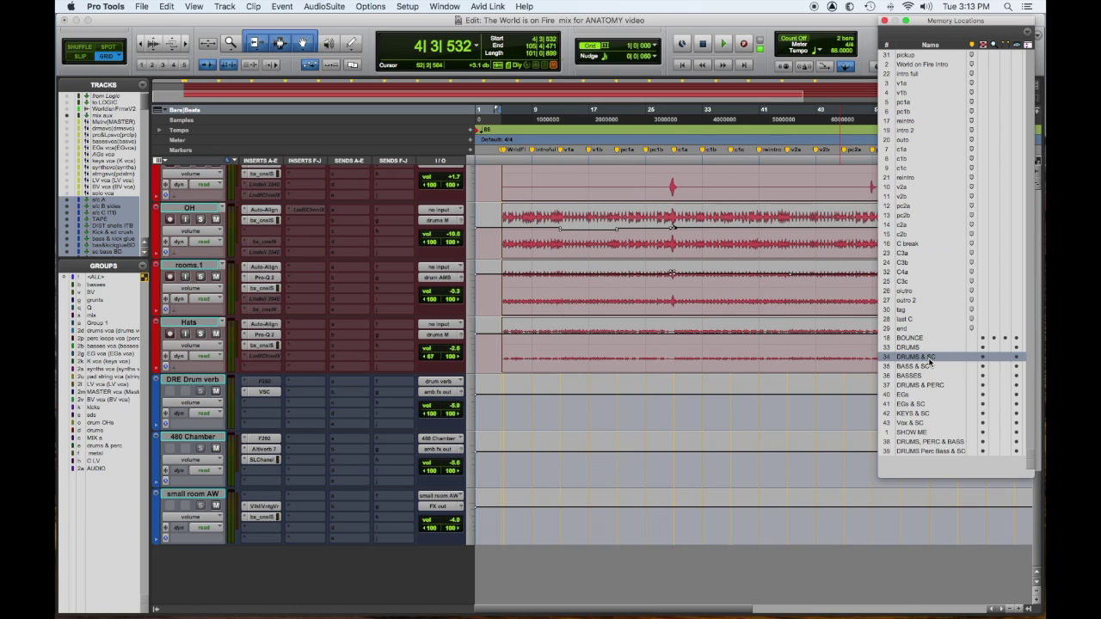
{"action": "scroll", "coordinate": [628, 481], "scroll_direction": "up", "scroll_amount": 3}
{"action": "scroll", "coordinate": [627, 482], "scroll_direction": "up", "scroll_amount": 1}
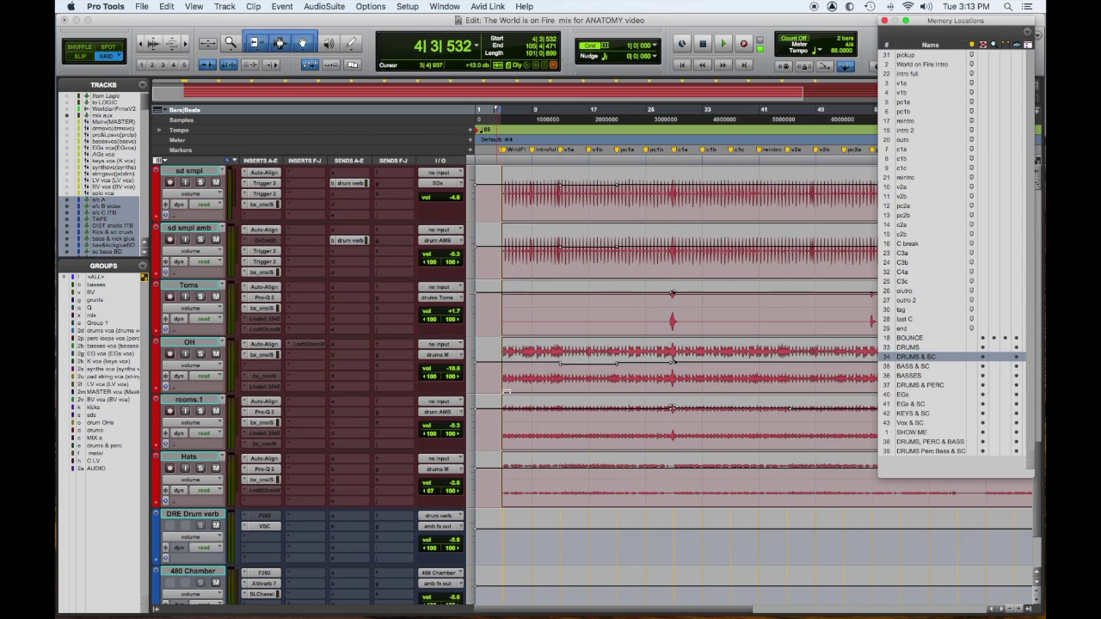
{"action": "scroll", "coordinate": [316, 495], "scroll_direction": "up", "scroll_amount": 3}
{"action": "scroll", "coordinate": [378, 345], "scroll_direction": "up", "scroll_amount": 3}
{"action": "left_click", "coordinate": [209, 293]}
{"action": "scroll", "coordinate": [305, 381], "scroll_direction": "down", "scroll_amount": 4}
{"action": "scroll", "coordinate": [361, 387], "scroll_direction": "down", "scroll_amount": 3}
{"action": "left_click", "coordinate": [202, 441]}
{"action": "scroll", "coordinate": [360, 354], "scroll_direction": "up", "scroll_amount": 7}
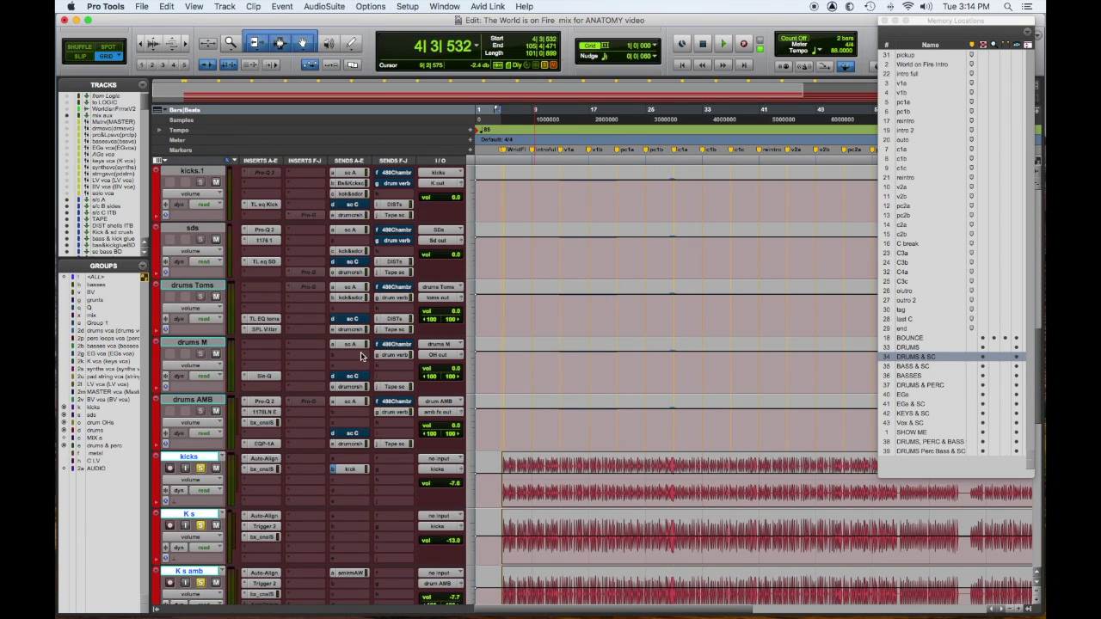
Play the soloed drums from the c1a marker at bar 29 to about bar 32, then stop.
{"action": "left_click", "coordinate": [901, 149]}
{"action": "key", "text": "space"}
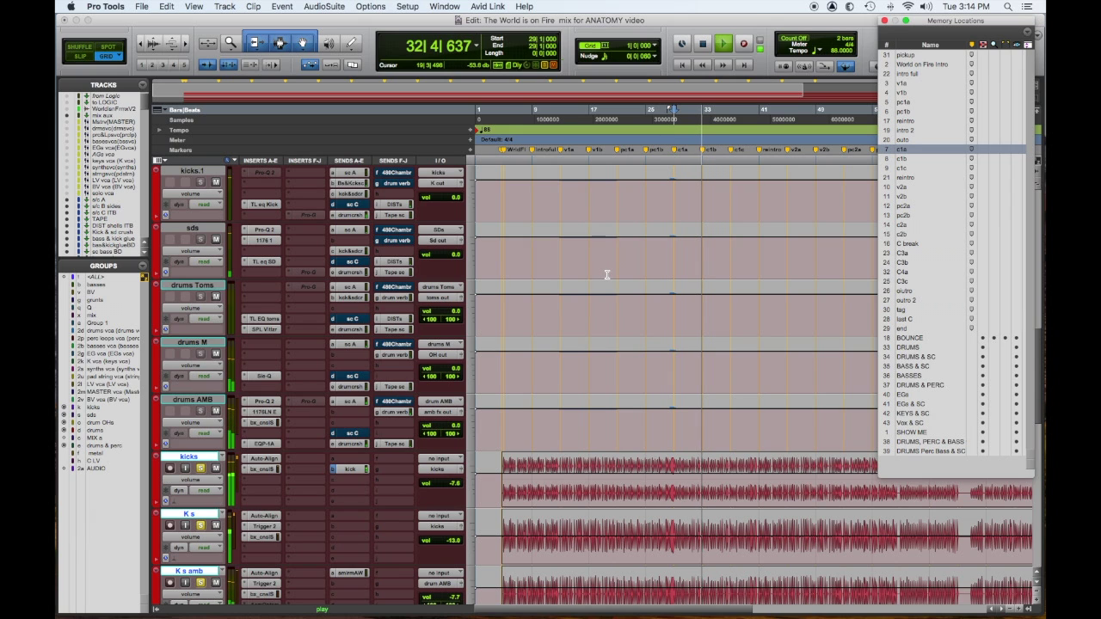
{"action": "key", "text": "space"}
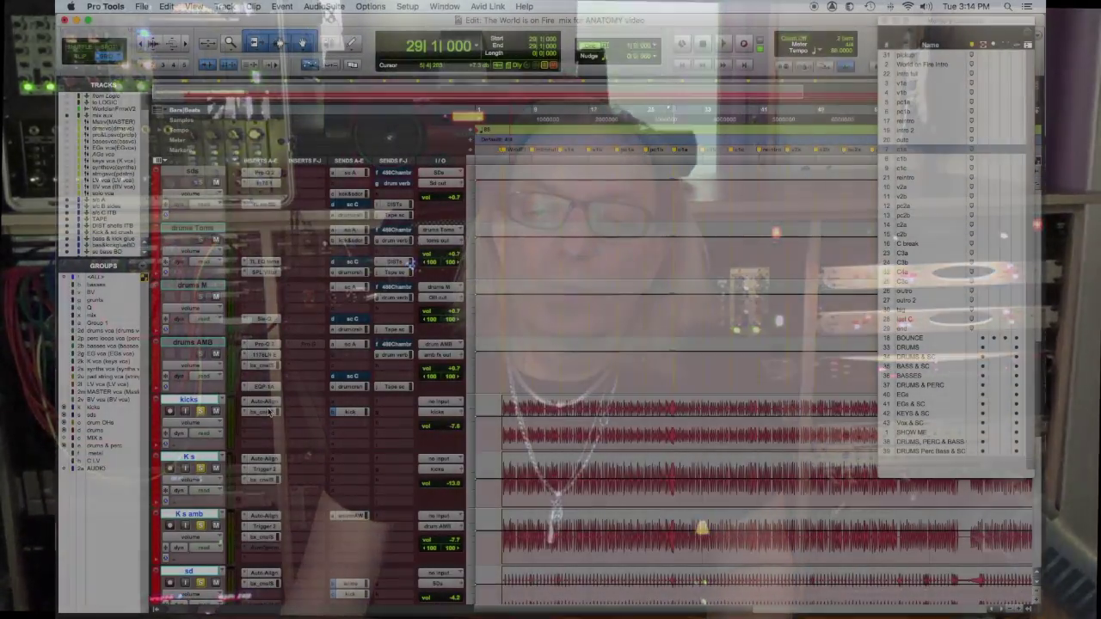
Open the kicks track's SSL 4000 E plugin to review its channel settings.
{"action": "left_click", "coordinate": [256, 412]}
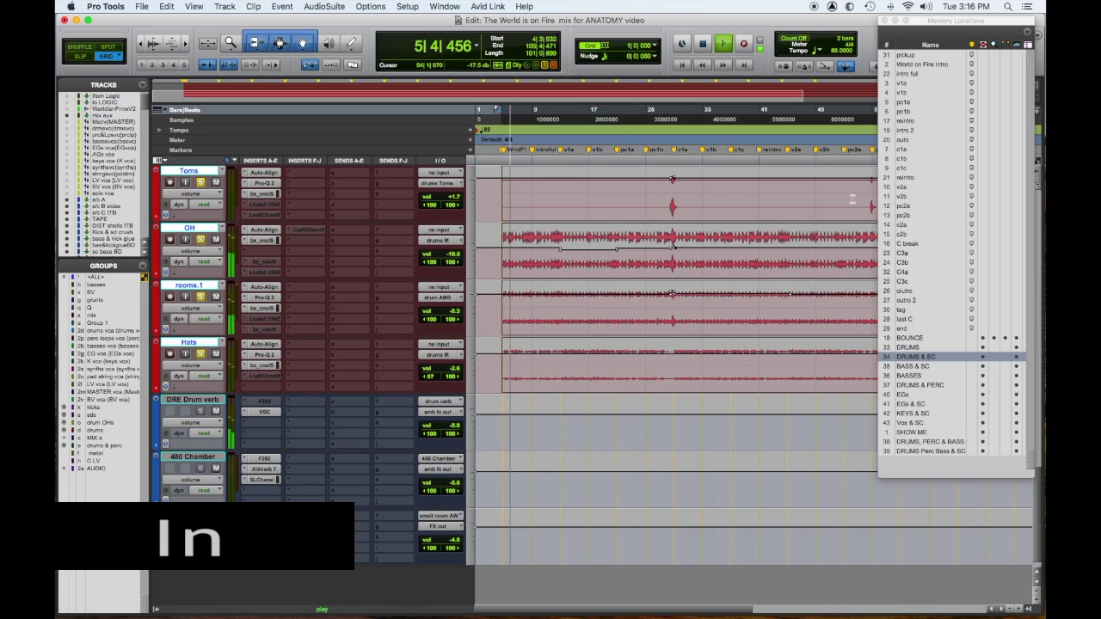
Bypass Auto-Align on Toms, OH, rooms.1 and Hats, listen, then re-enable it.
{"action": "left_click", "coordinate": [275, 346], "text": "alt+super"}
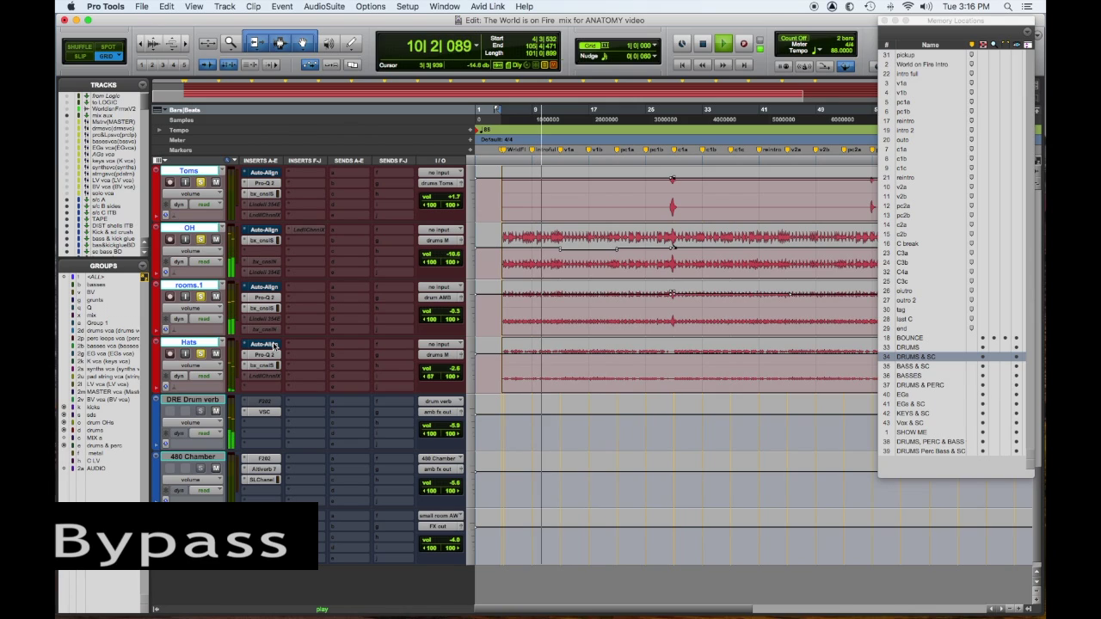
{"action": "left_click", "coordinate": [273, 344]}
{"action": "left_click", "coordinate": [273, 344], "text": "super"}
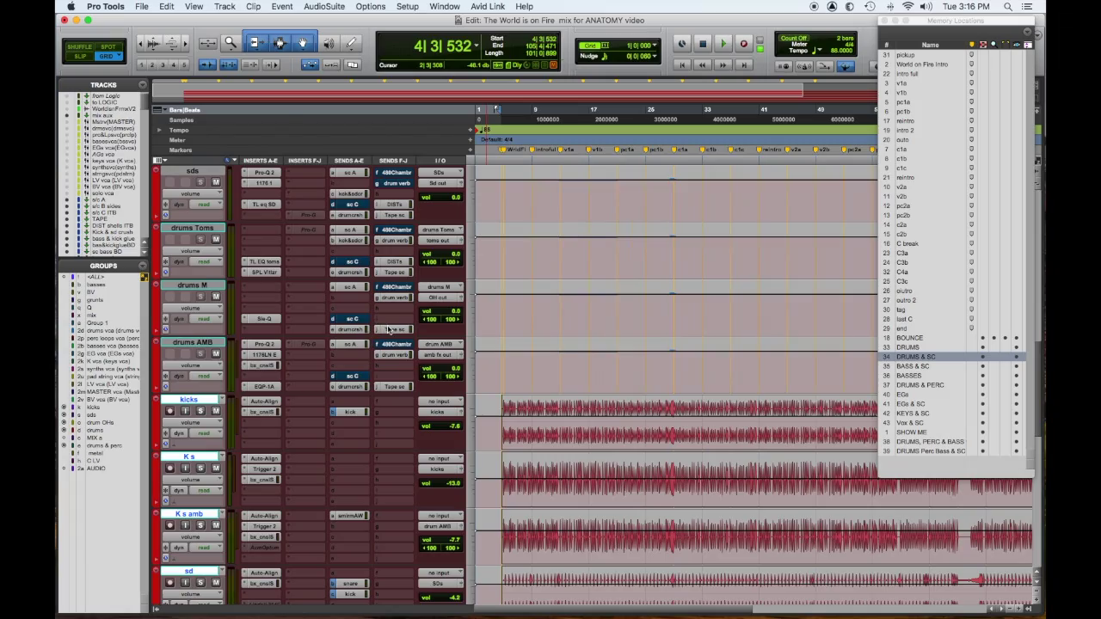
{"action": "scroll", "coordinate": [388, 330], "scroll_direction": "down", "scroll_amount": 10}
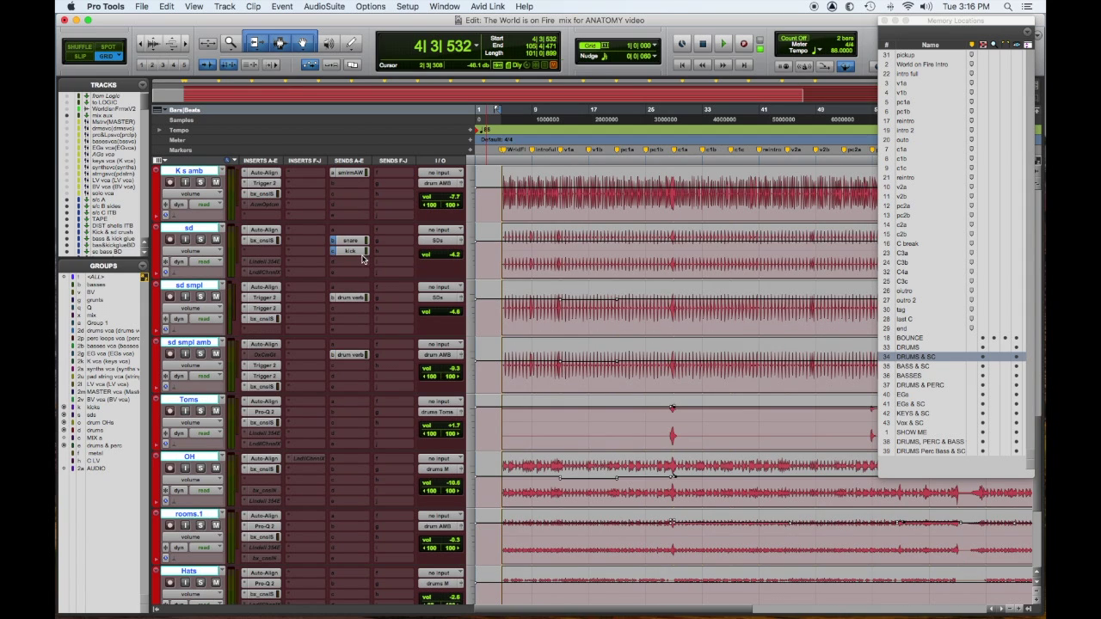
{"action": "scroll", "coordinate": [398, 354], "scroll_direction": "down", "scroll_amount": 7}
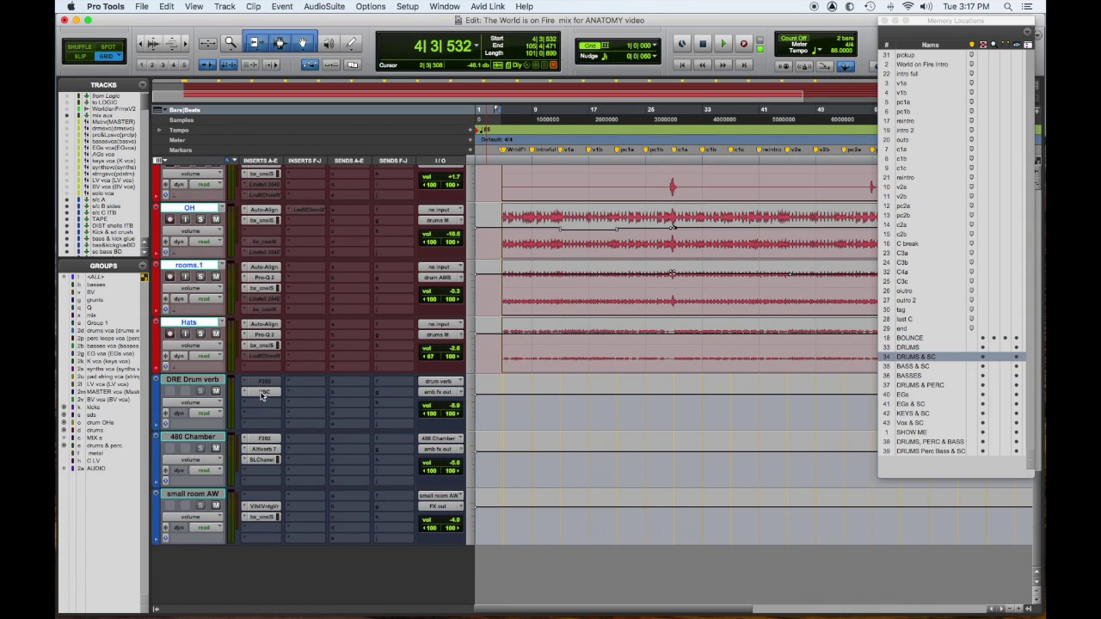
{"action": "left_click", "coordinate": [263, 393]}
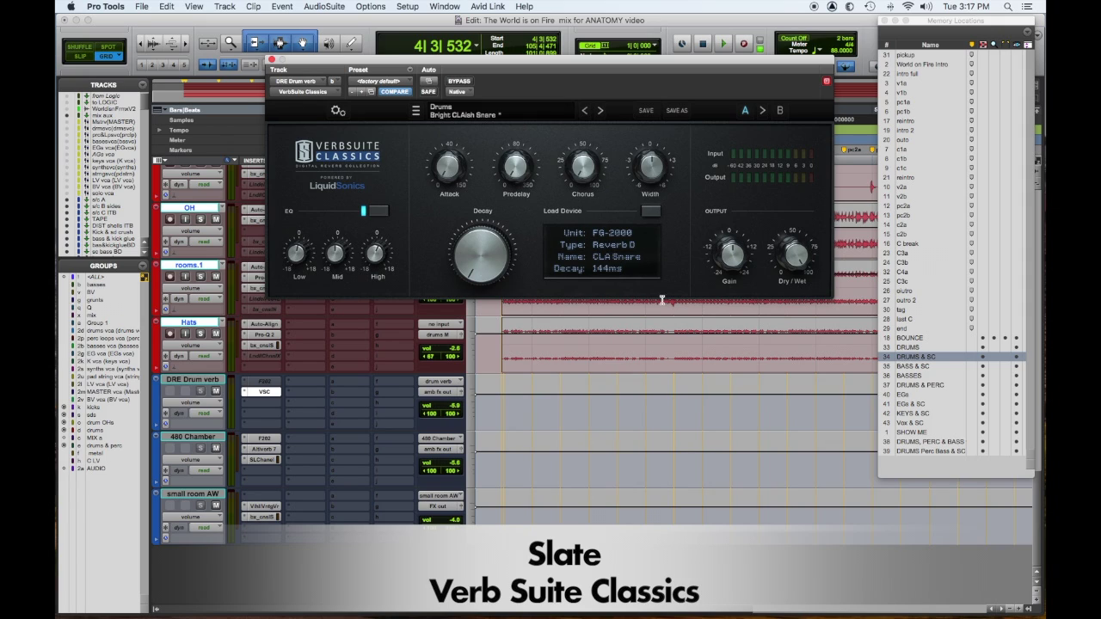
{"action": "left_click", "coordinate": [268, 449]}
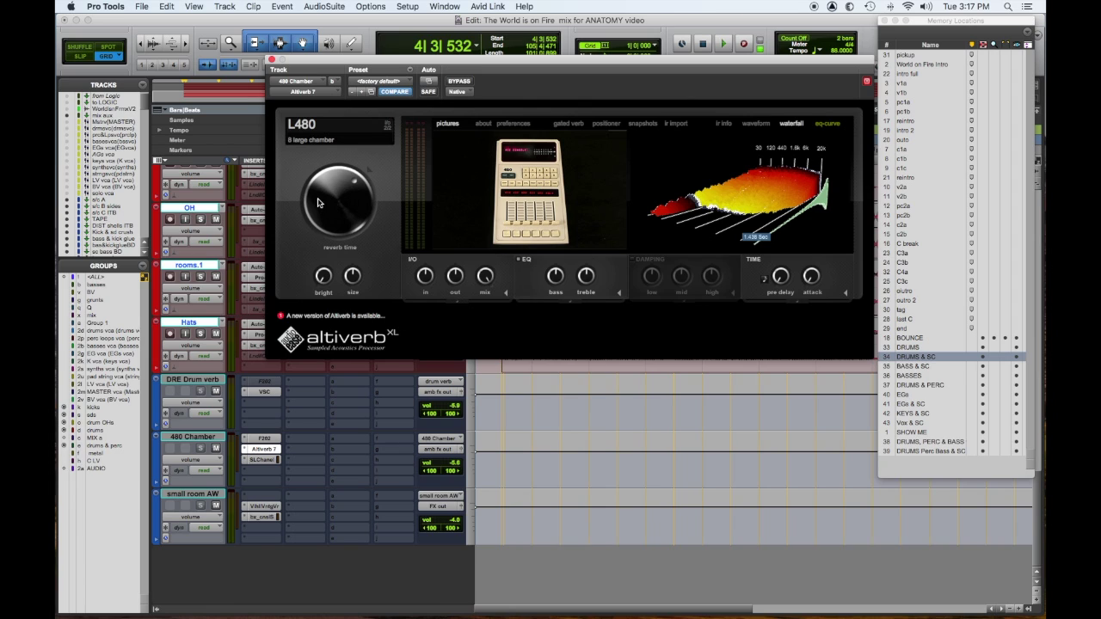
{"action": "mouse_move", "coordinate": [318, 202]}
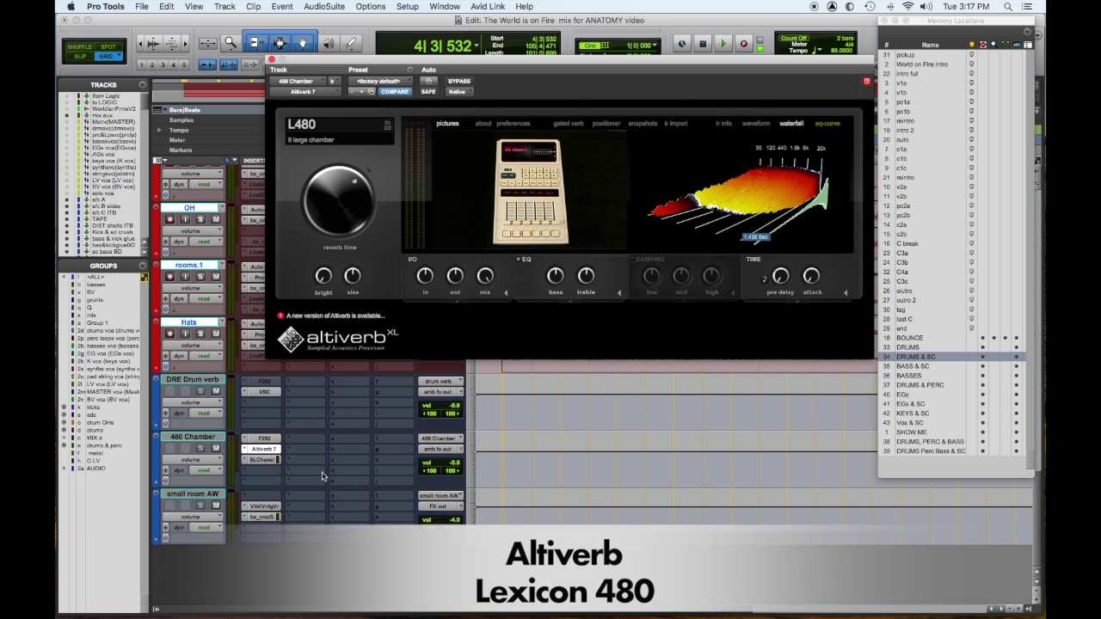
{"action": "left_click", "coordinate": [260, 507]}
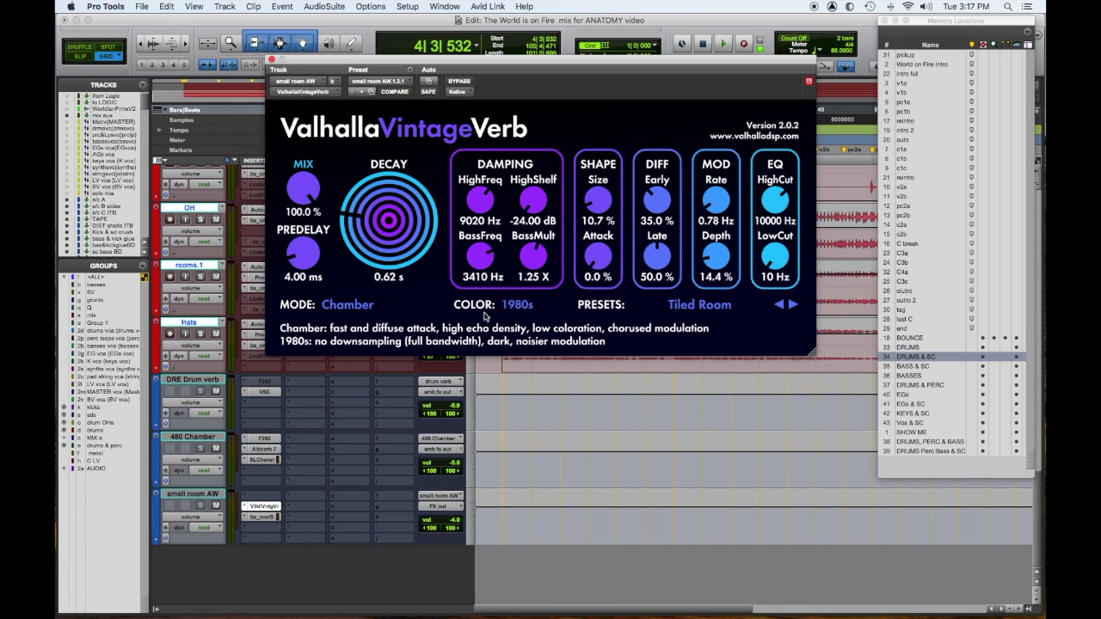
{"action": "left_click", "coordinate": [272, 61]}
Solo the kicks track, play from c1a at bar 29, then solo the K s sample track.
{"action": "scroll", "coordinate": [293, 258], "scroll_direction": "up", "scroll_amount": 5}
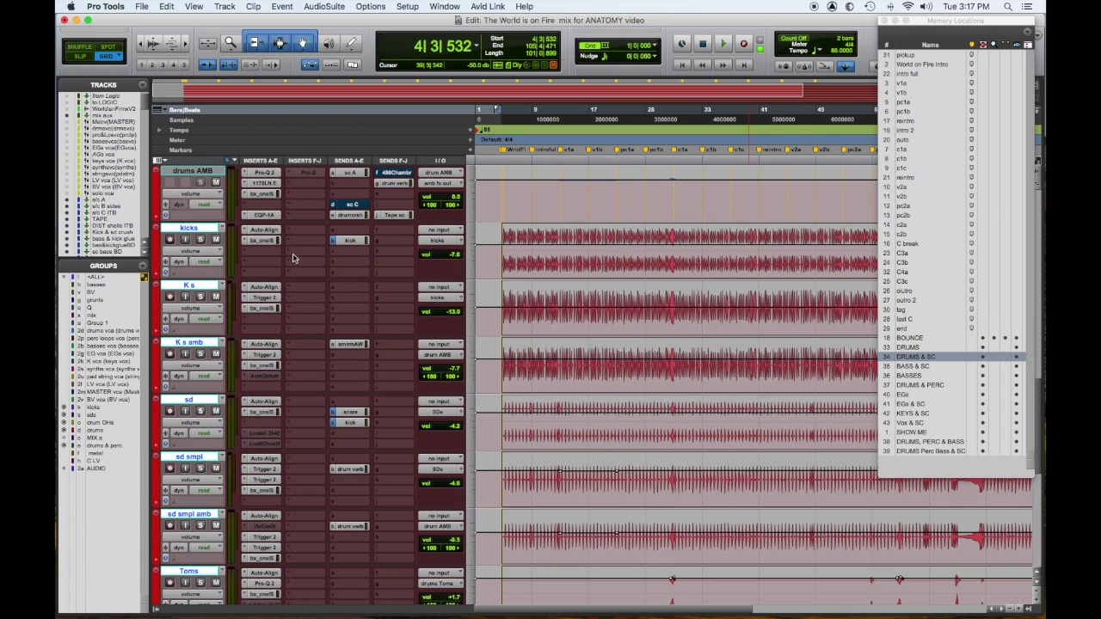
{"action": "left_click", "coordinate": [201, 240]}
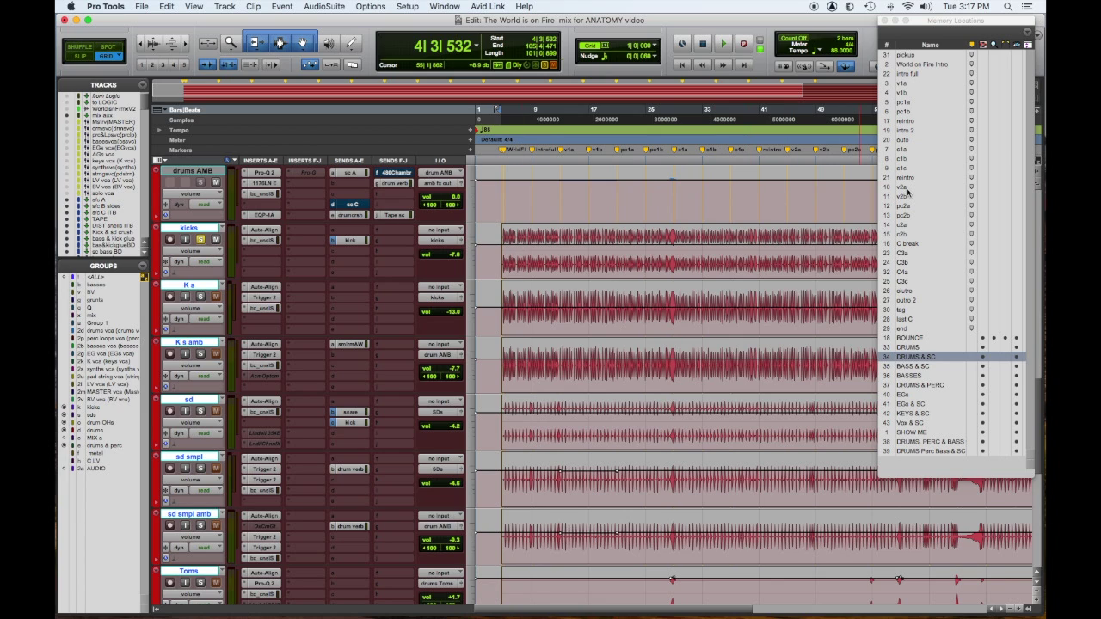
{"action": "left_click", "coordinate": [901, 149]}
{"action": "key", "text": "space"}
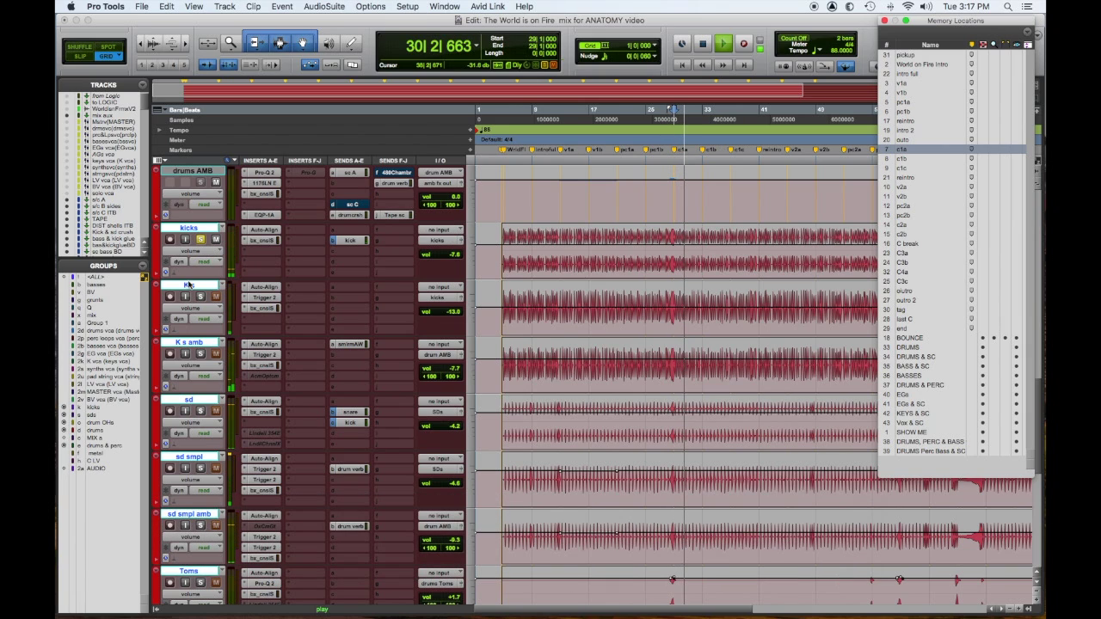
{"action": "left_click", "coordinate": [201, 296]}
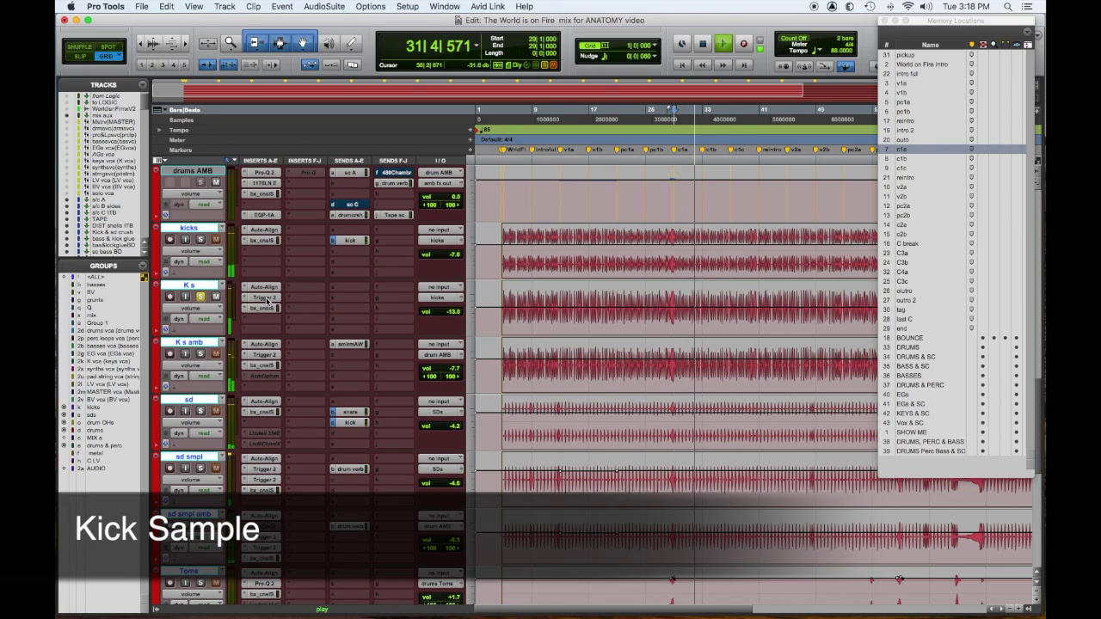
Audition the K s track's Trigger 2 kick sample.
{"action": "left_click", "coordinate": [265, 298]}
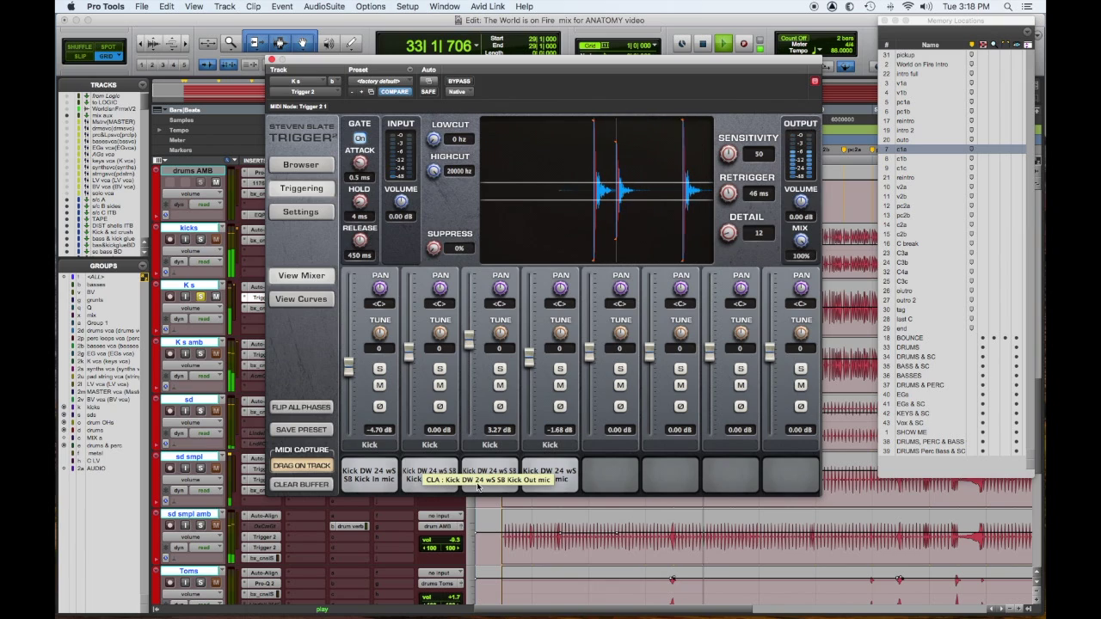
{"action": "key", "text": "space"}
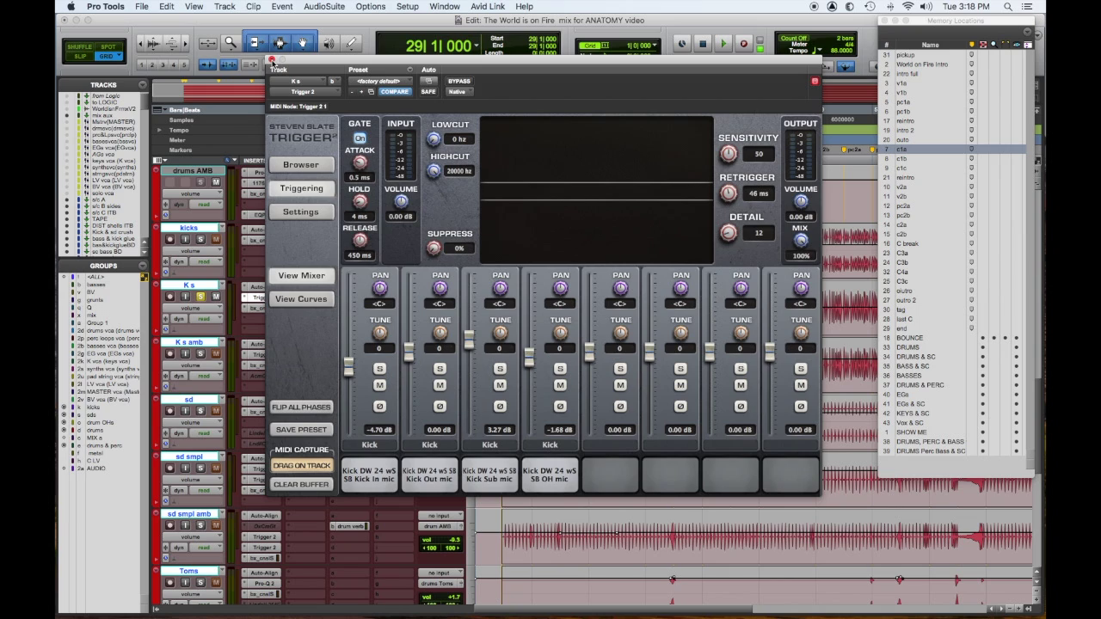
{"action": "left_click", "coordinate": [272, 61]}
Solo K s amb and play its Trigger 2 ambient kick sample.
{"action": "left_click", "coordinate": [203, 353]}
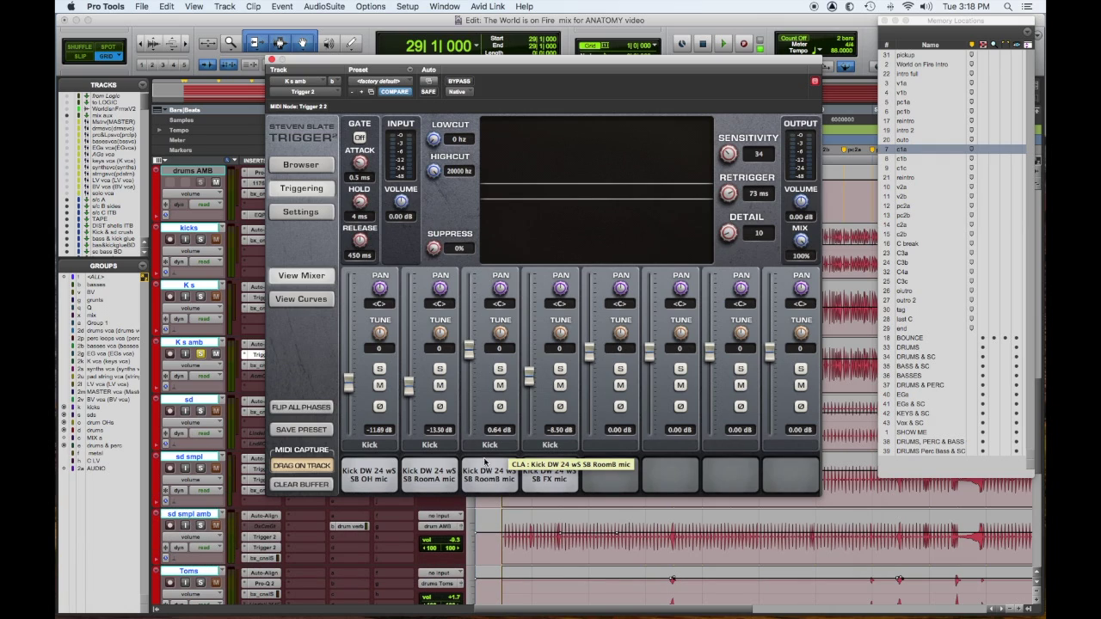
{"action": "key", "text": "space"}
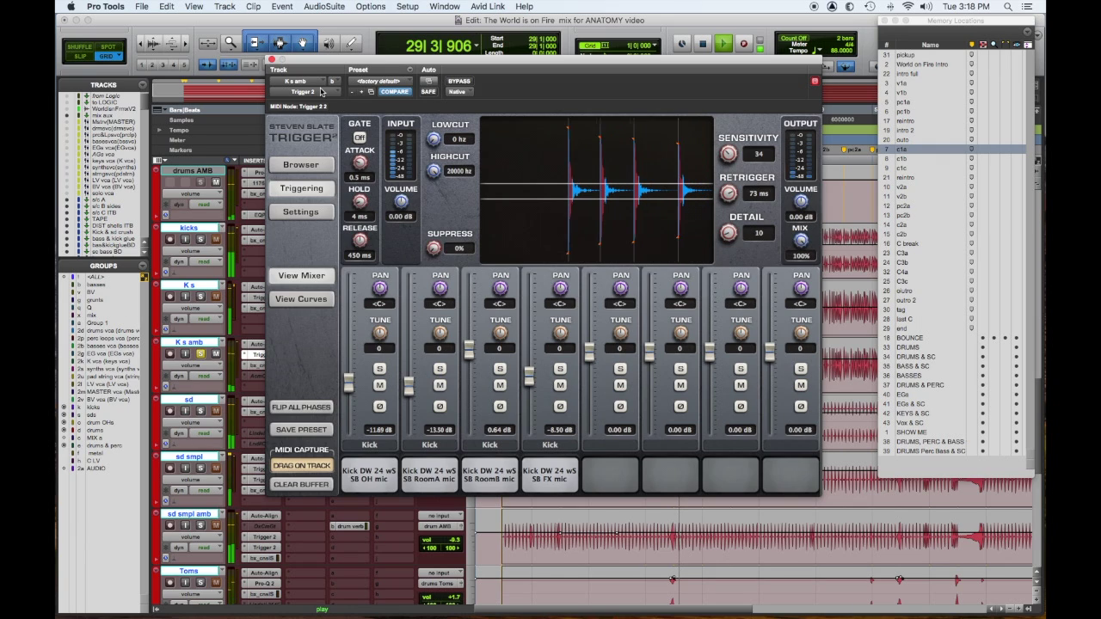
{"action": "left_click", "coordinate": [272, 60]}
{"action": "key", "text": "space"}
Solo kicks and K s together and play them from bar 29.
{"action": "left_click", "coordinate": [201, 296]}
{"action": "left_click", "coordinate": [200, 240]}
{"action": "key", "text": "space"}
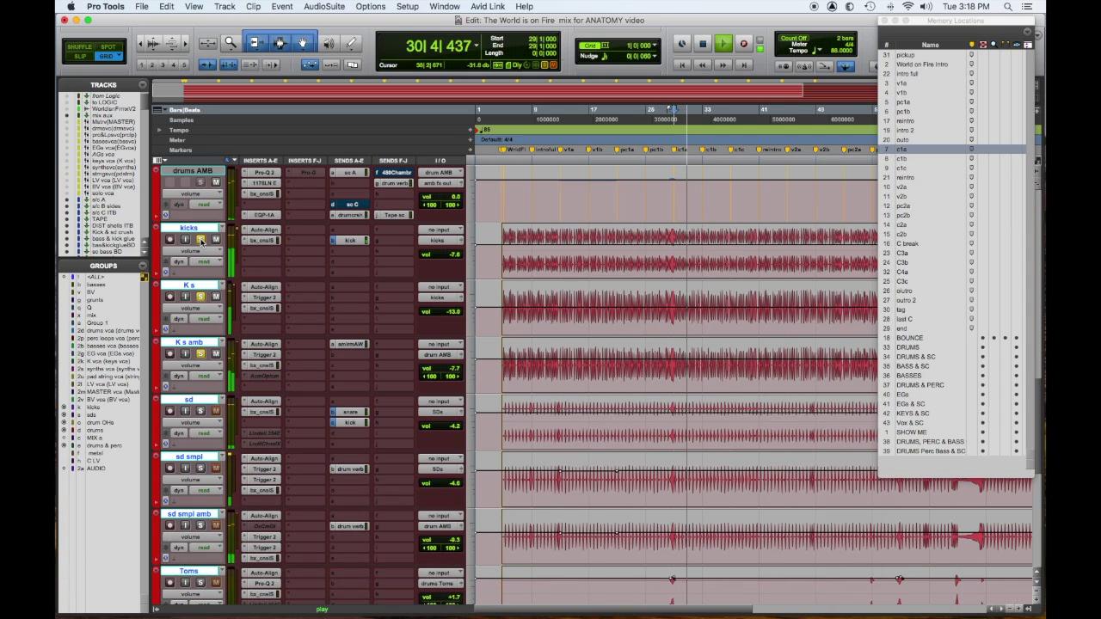
{"action": "key", "text": "space"}
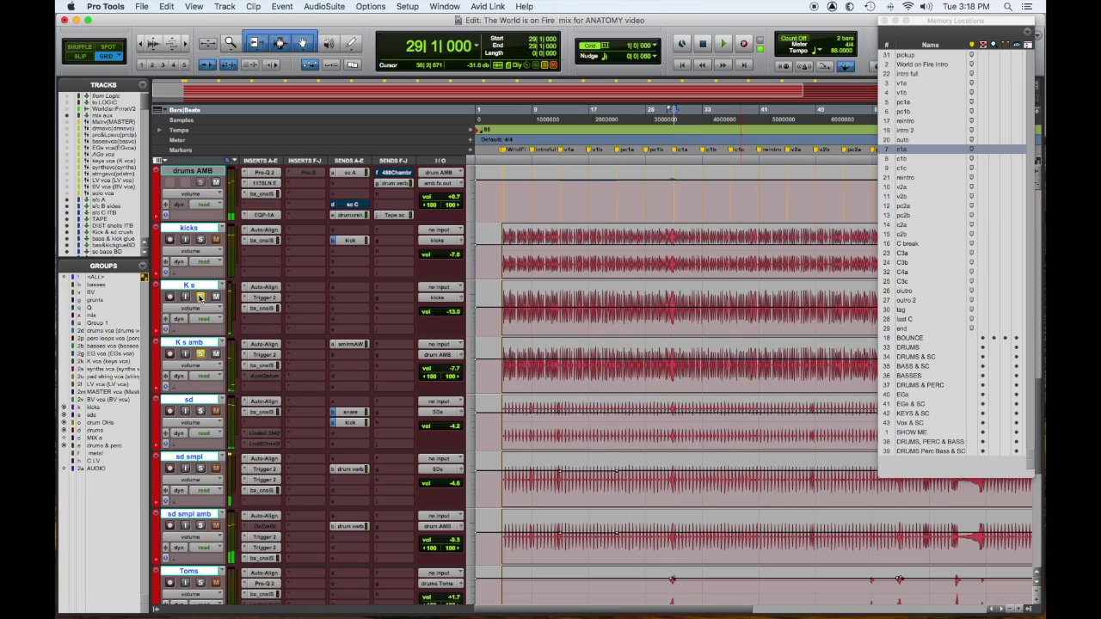
Solo the sd snare mic track and play it from bar 29.
{"action": "scroll", "coordinate": [323, 358], "scroll_direction": "down", "scroll_amount": 3}
{"action": "left_click", "coordinate": [201, 297]}
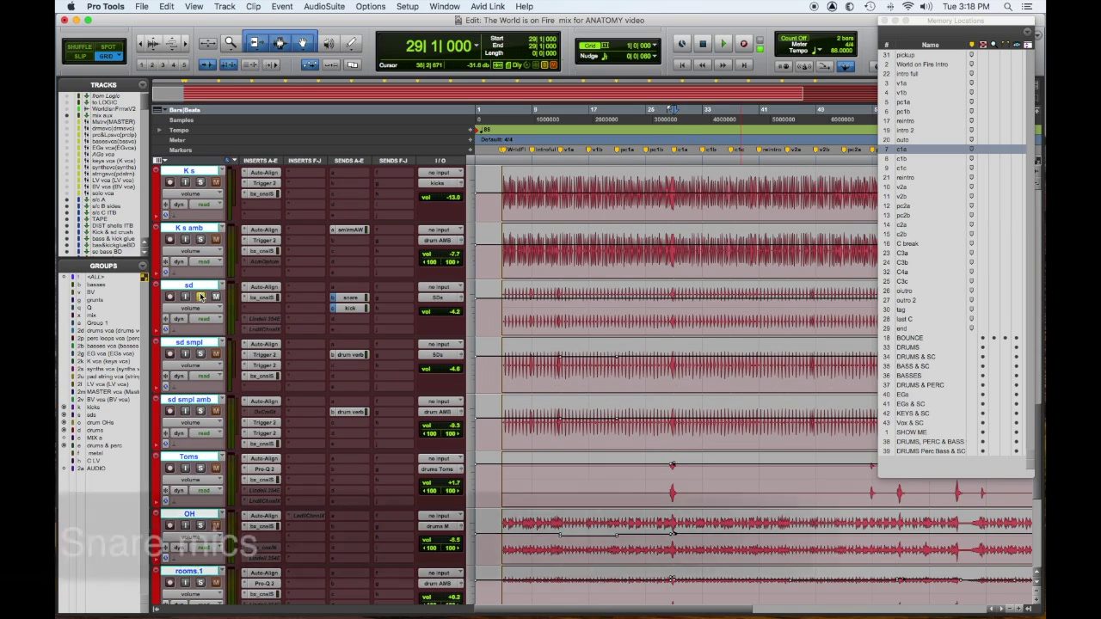
{"action": "key", "text": "space"}
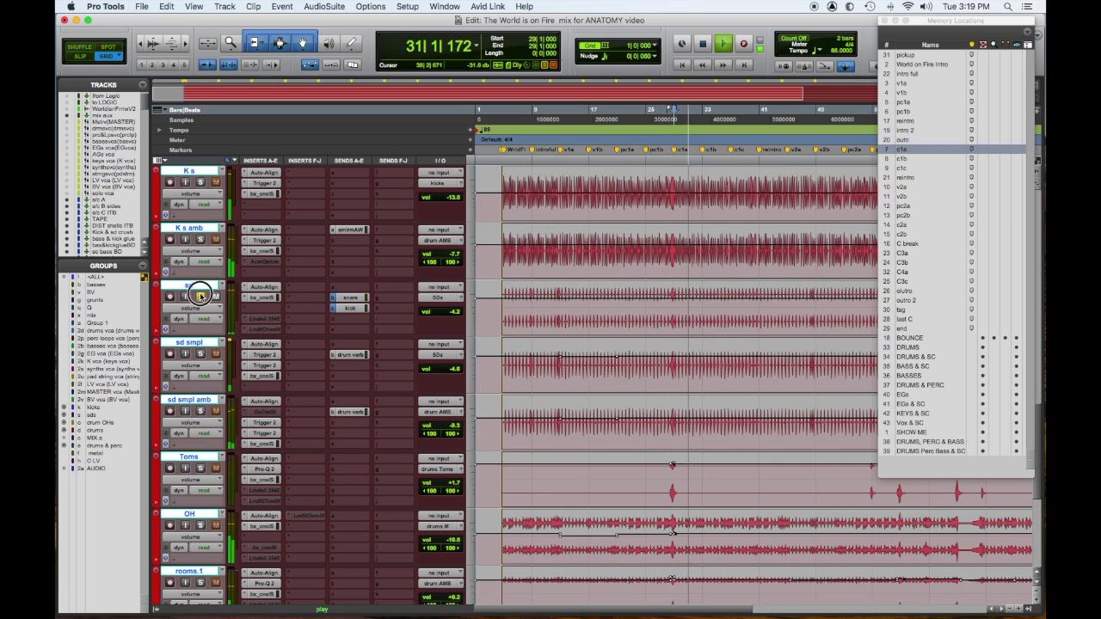
{"action": "key", "text": "space"}
Solo sd smpl, check its Trigger sampler, and play the snare sample.
{"action": "left_click", "coordinate": [202, 356]}
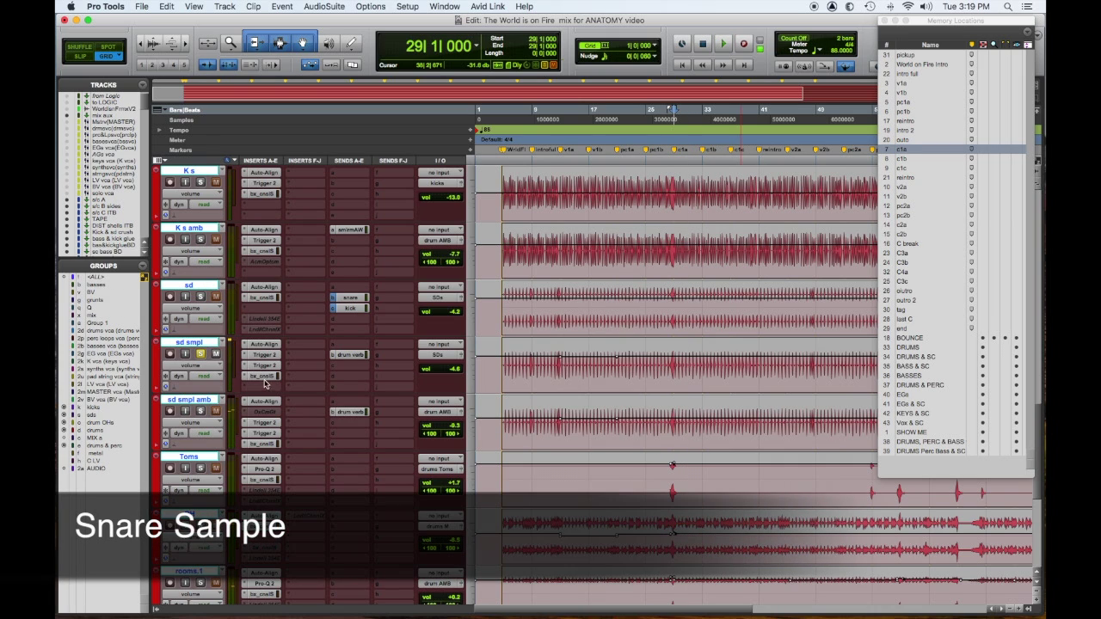
{"action": "left_click", "coordinate": [264, 365]}
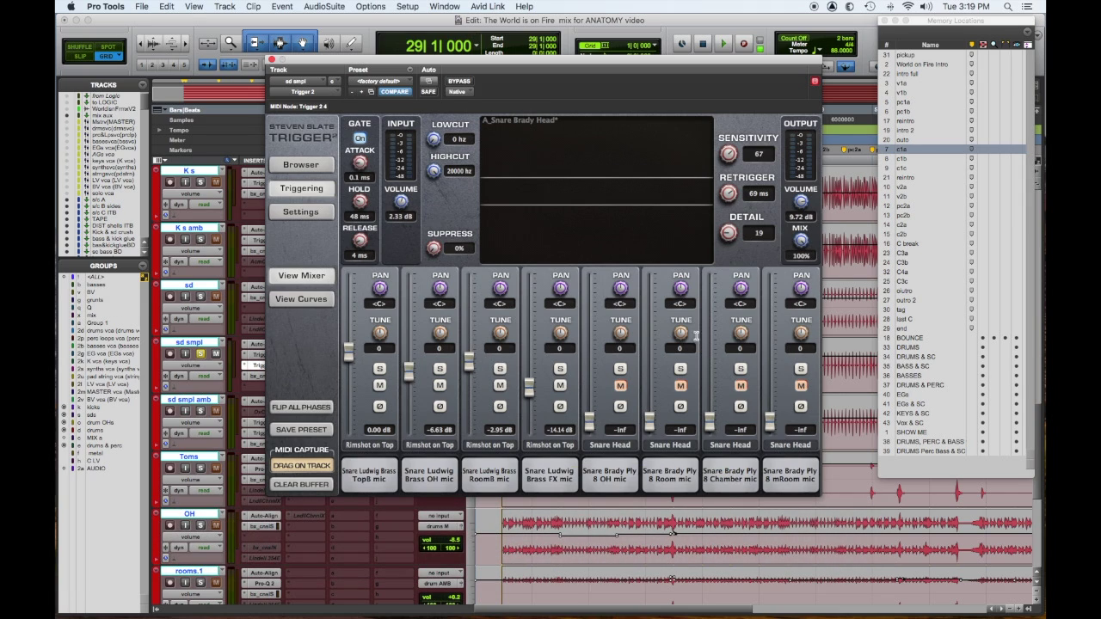
{"action": "left_click", "coordinate": [272, 61]}
{"action": "key", "text": "space"}
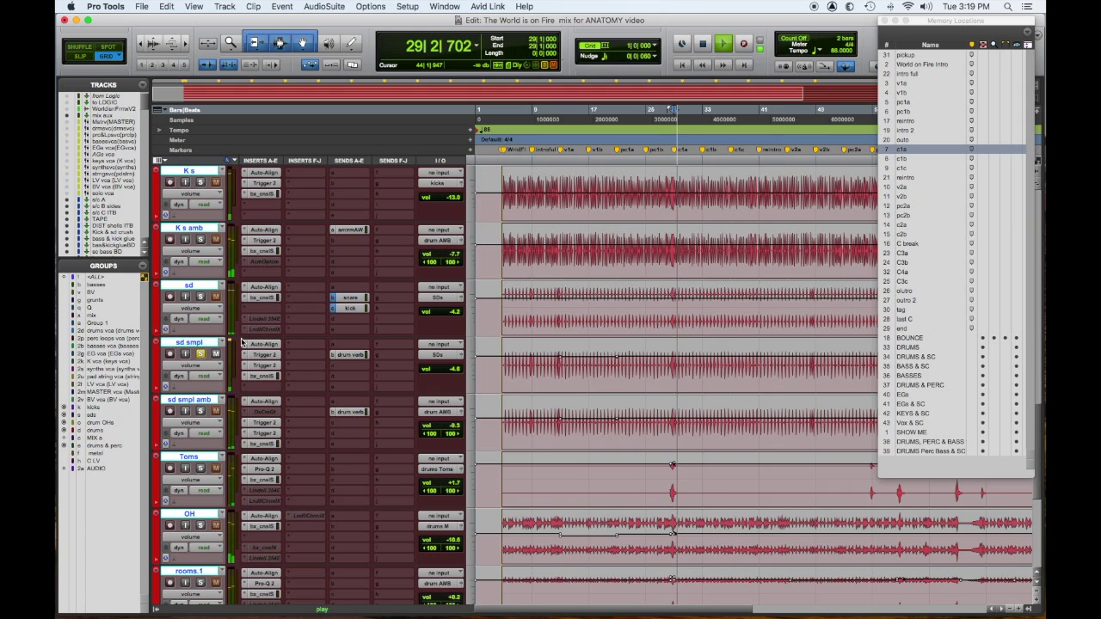
Play the sd mics with the snare sample, then unsolo sd smpl.
{"action": "left_click", "coordinate": [204, 297]}
{"action": "key", "text": "space"}
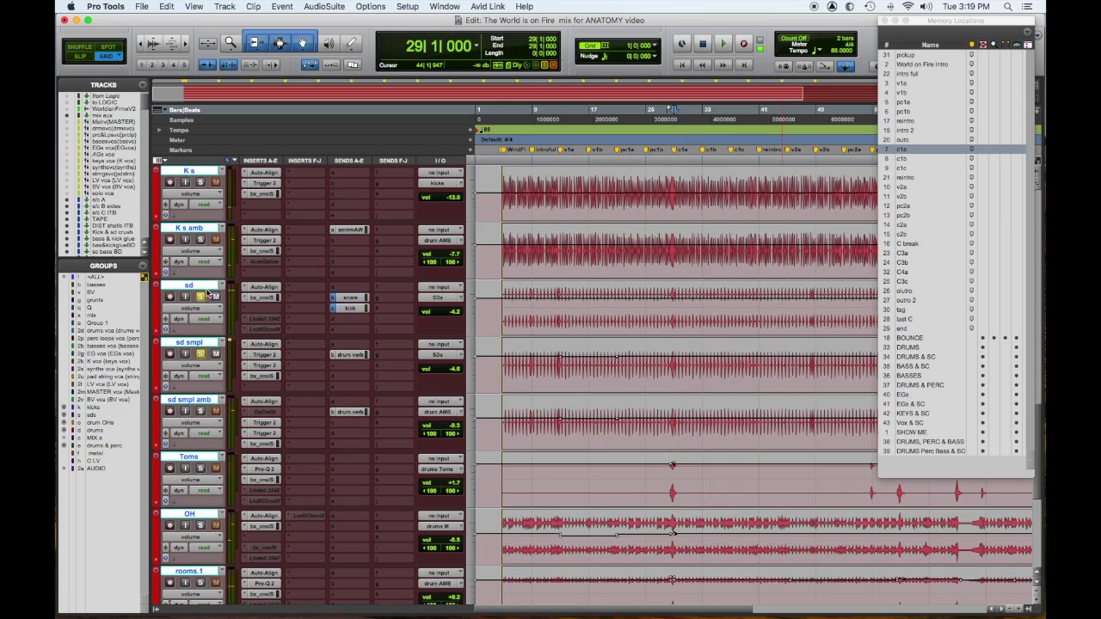
{"action": "key", "text": "space"}
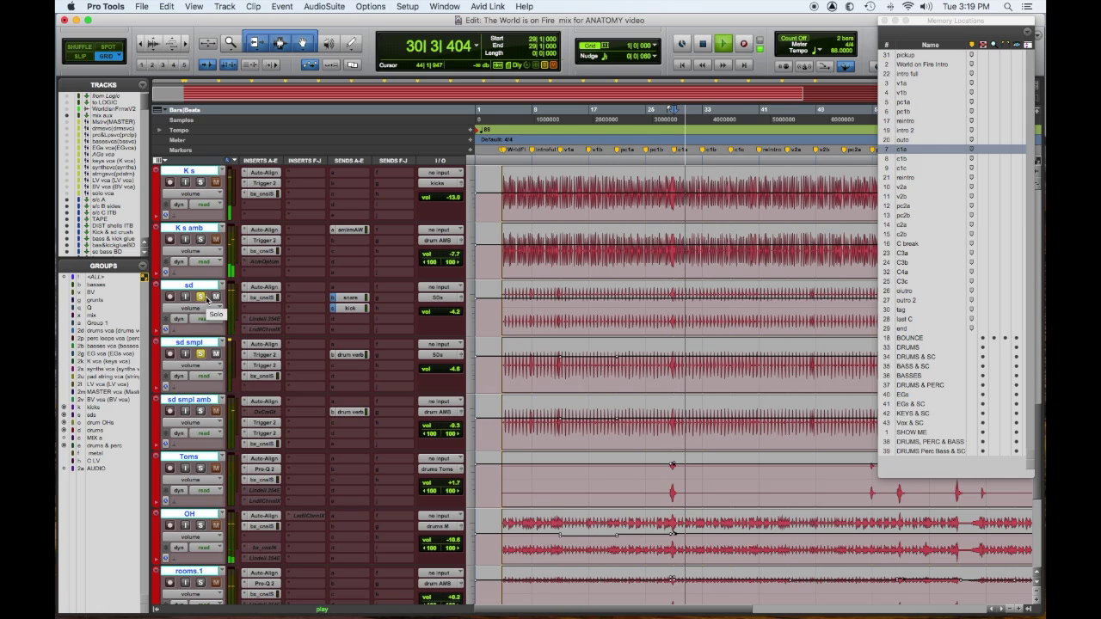
{"action": "key", "text": "space"}
{"action": "left_click", "coordinate": [200, 410]}
Solo sd smpl amb and inspect its Trigger sampler settings.
{"action": "left_click", "coordinate": [203, 411]}
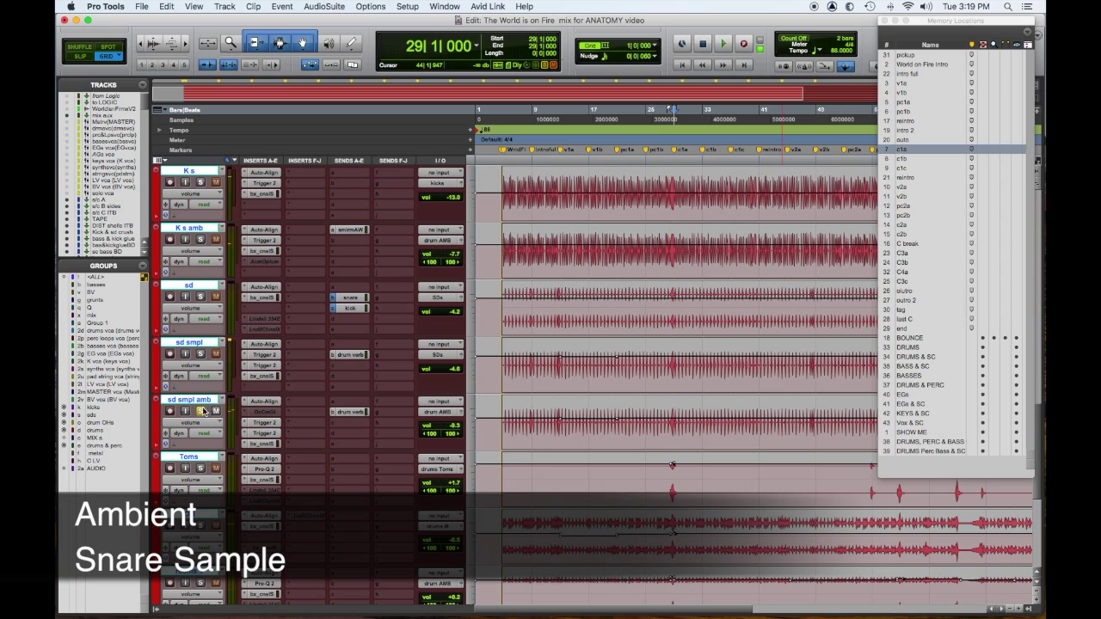
{"action": "left_click", "coordinate": [276, 422]}
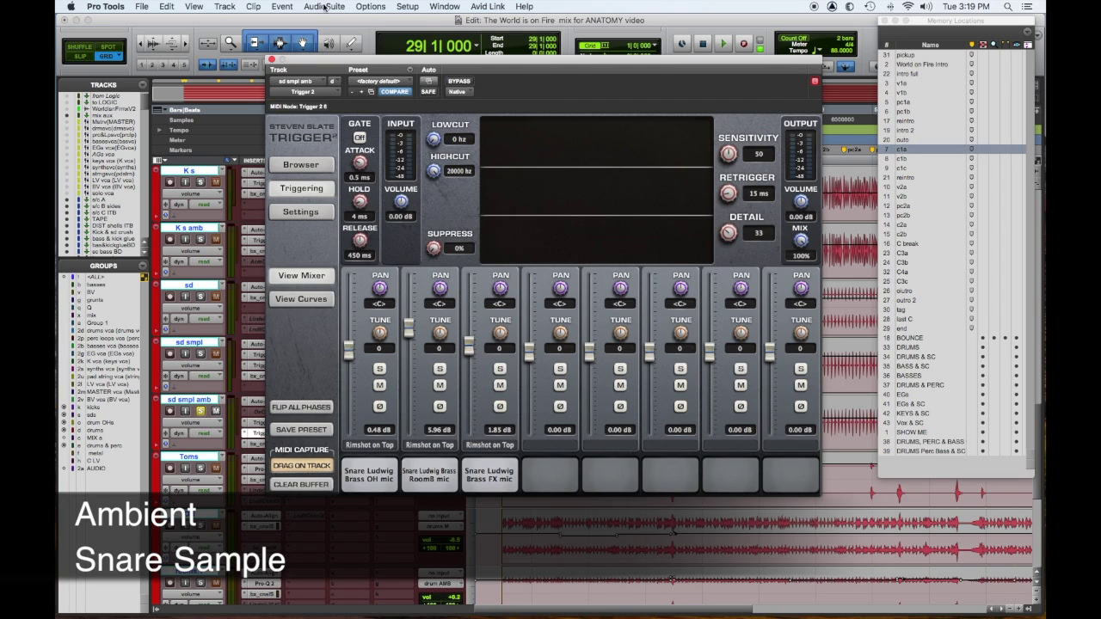
{"action": "left_click", "coordinate": [272, 60]}
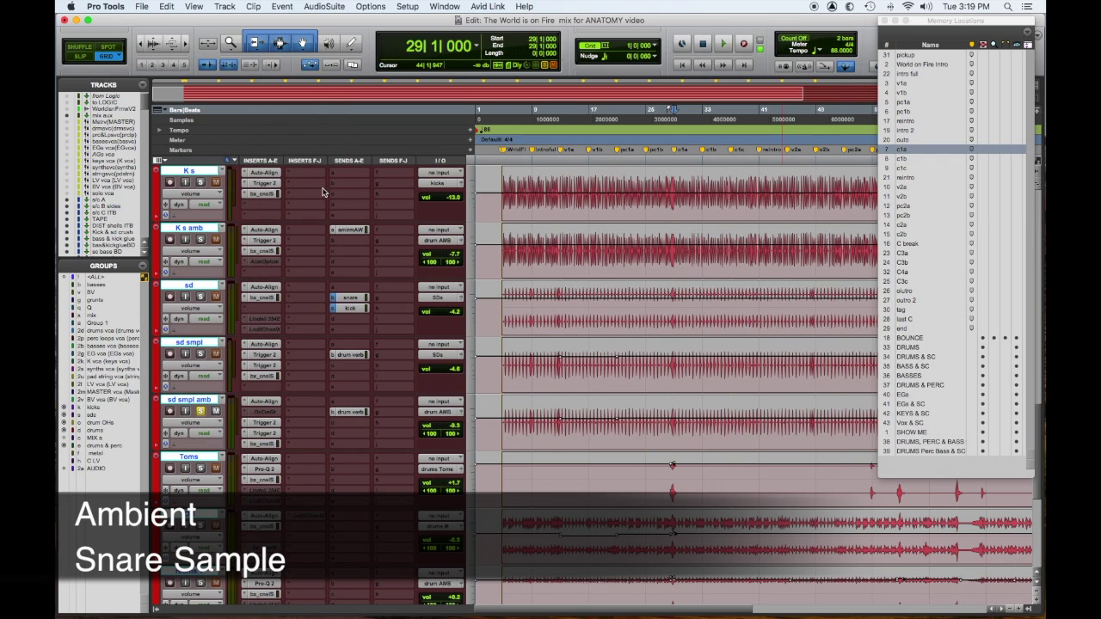
Play the ambient snare sample with all snares, then add K s amb to the solo.
{"action": "key", "text": "space"}
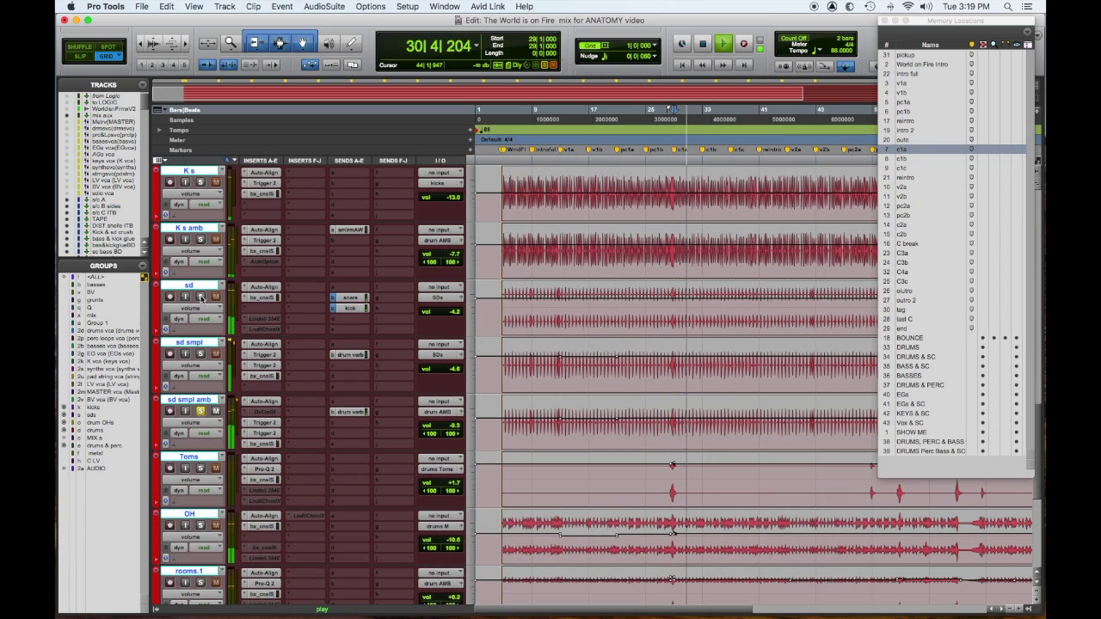
{"action": "key", "text": "space"}
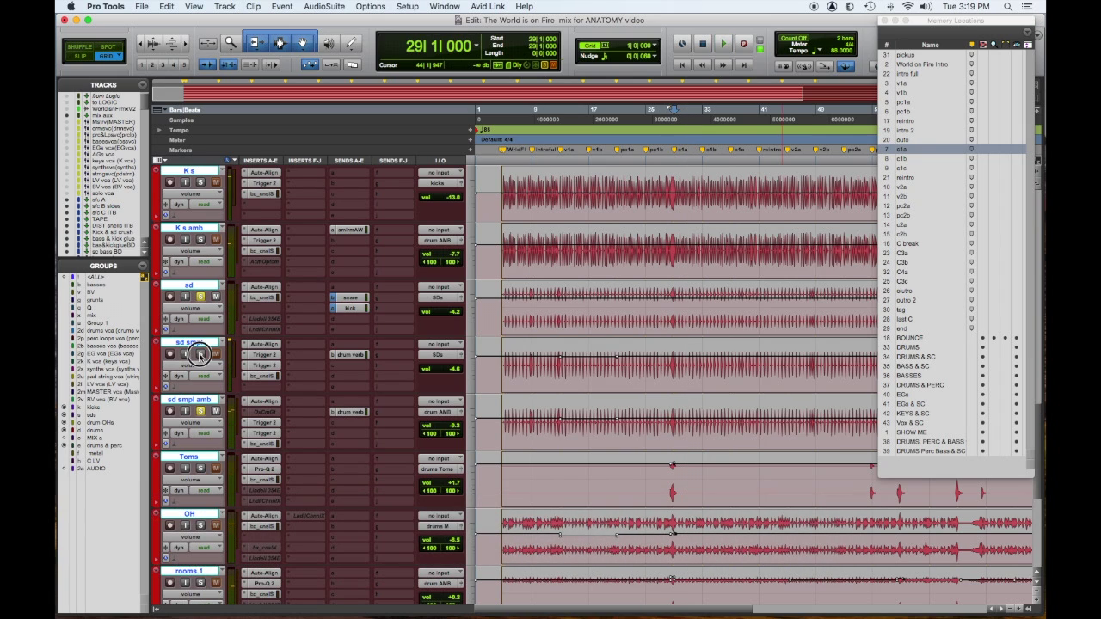
{"action": "key", "text": "space"}
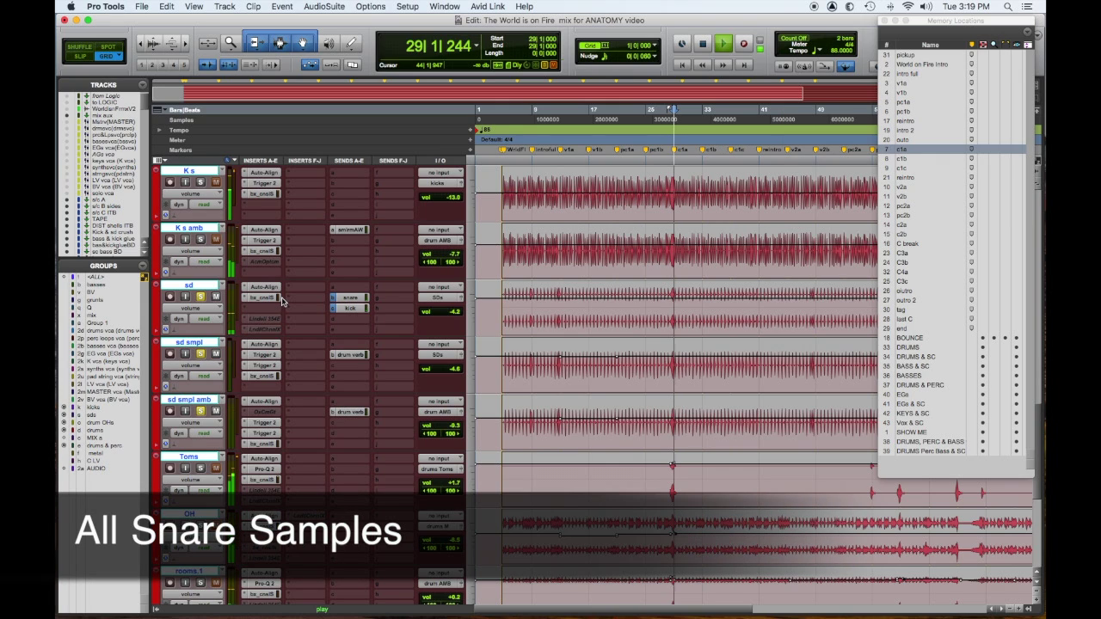
{"action": "left_click", "coordinate": [202, 241]}
Play all the kick and snare tracks together from bar 29.
{"action": "key", "text": "space"}
{"action": "scroll", "coordinate": [301, 242], "scroll_direction": "up", "scroll_amount": 1}
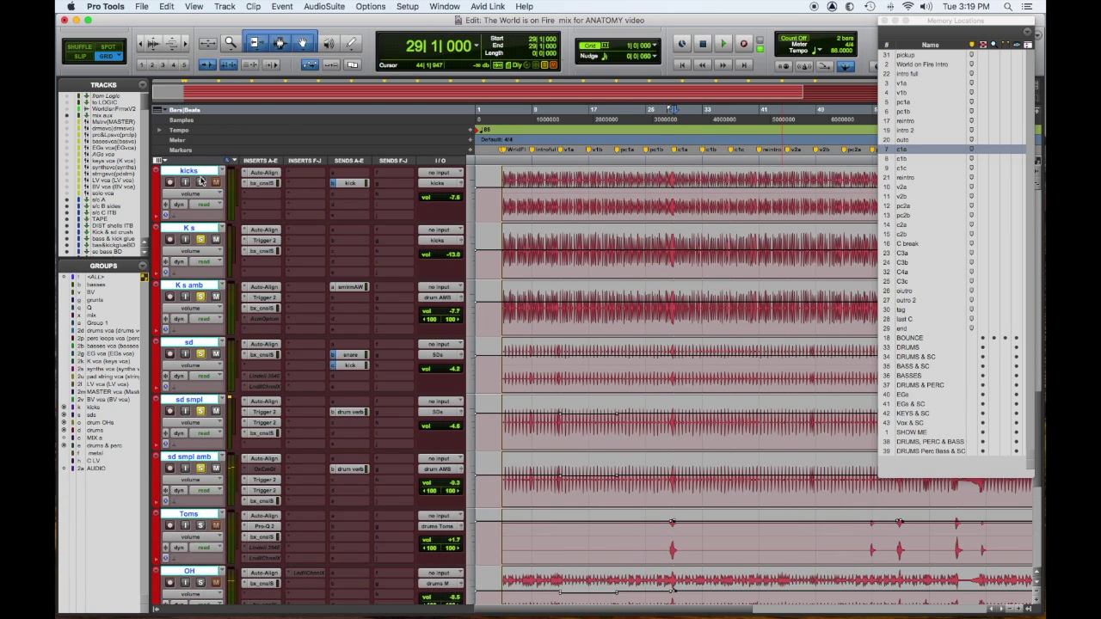
{"action": "key", "text": "space"}
{"action": "scroll", "coordinate": [340, 261], "scroll_direction": "down", "scroll_amount": 2}
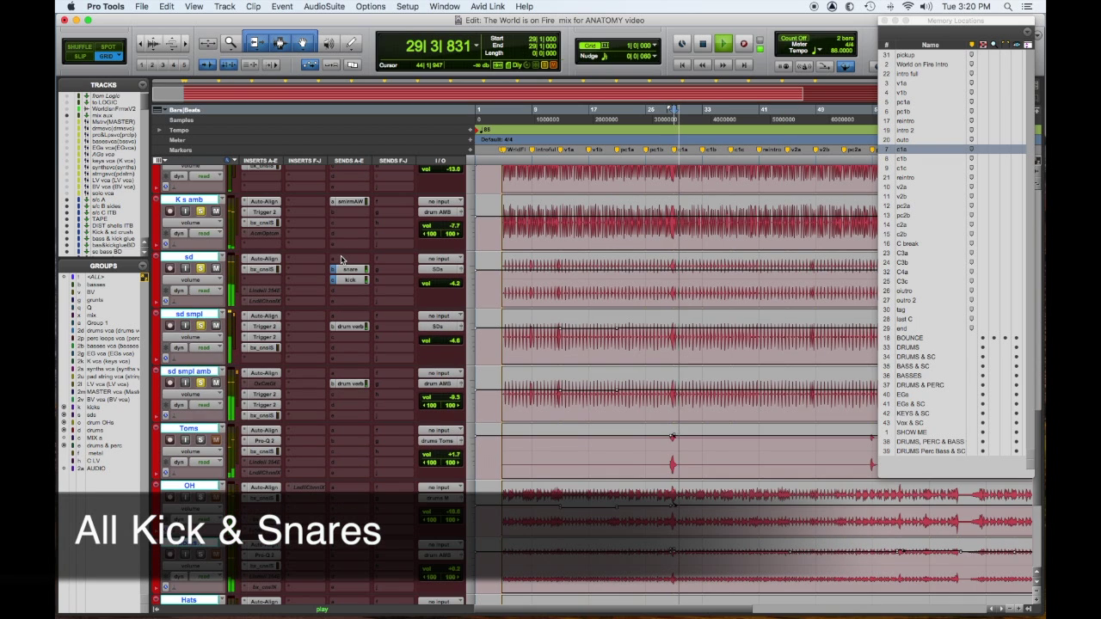
{"action": "scroll", "coordinate": [339, 261], "scroll_direction": "down", "scroll_amount": 3}
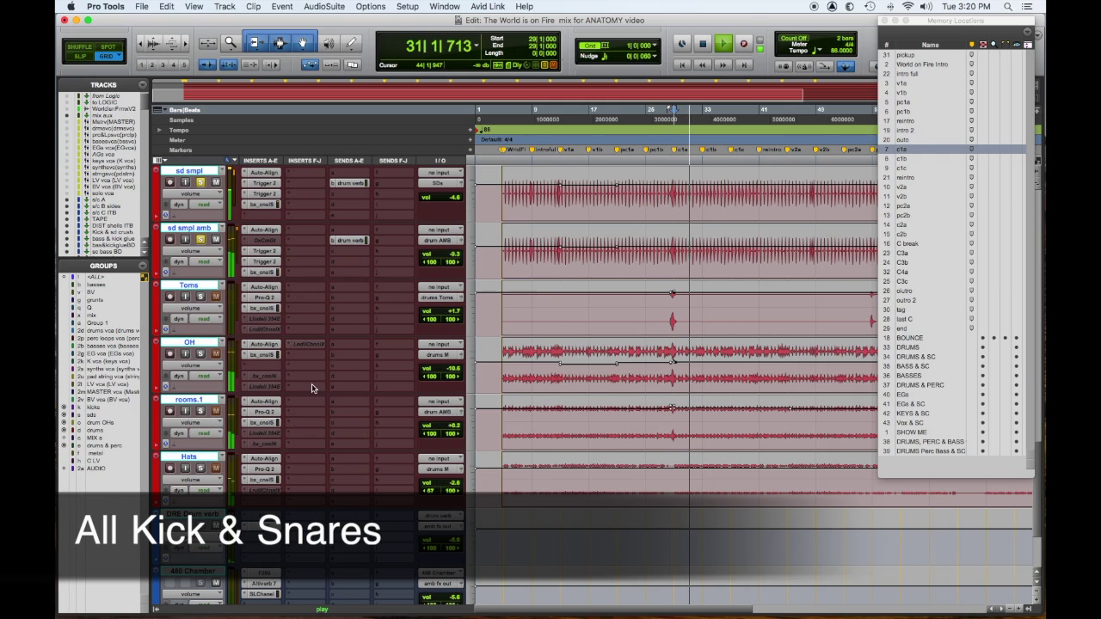
{"action": "key", "text": "space"}
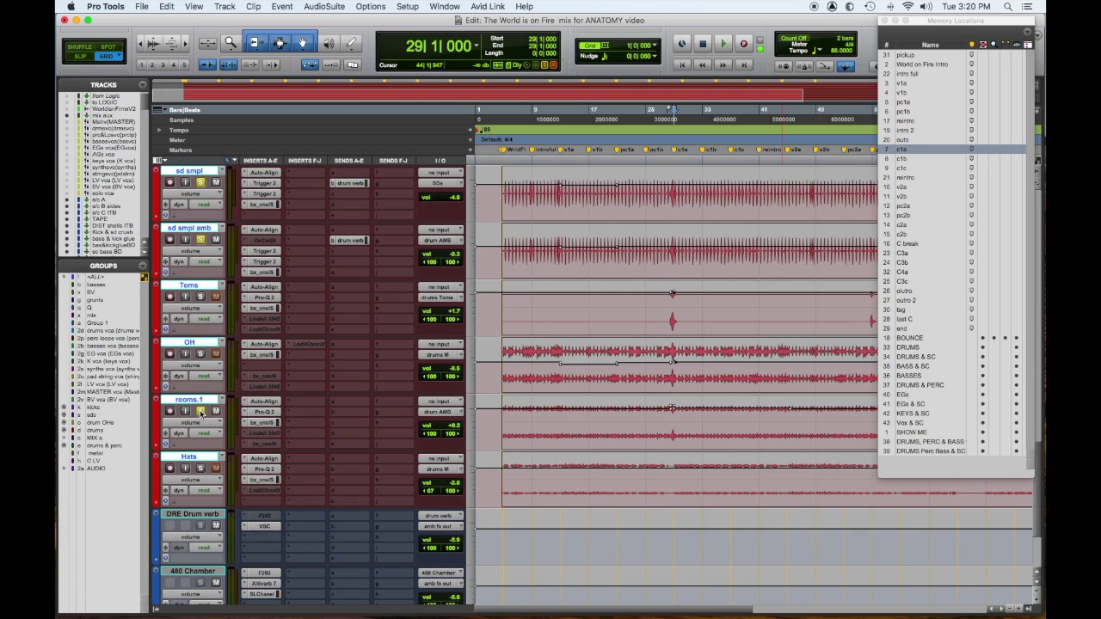
Replay the section and add the rooms.1 room mics to the solo.
{"action": "key", "text": "space"}
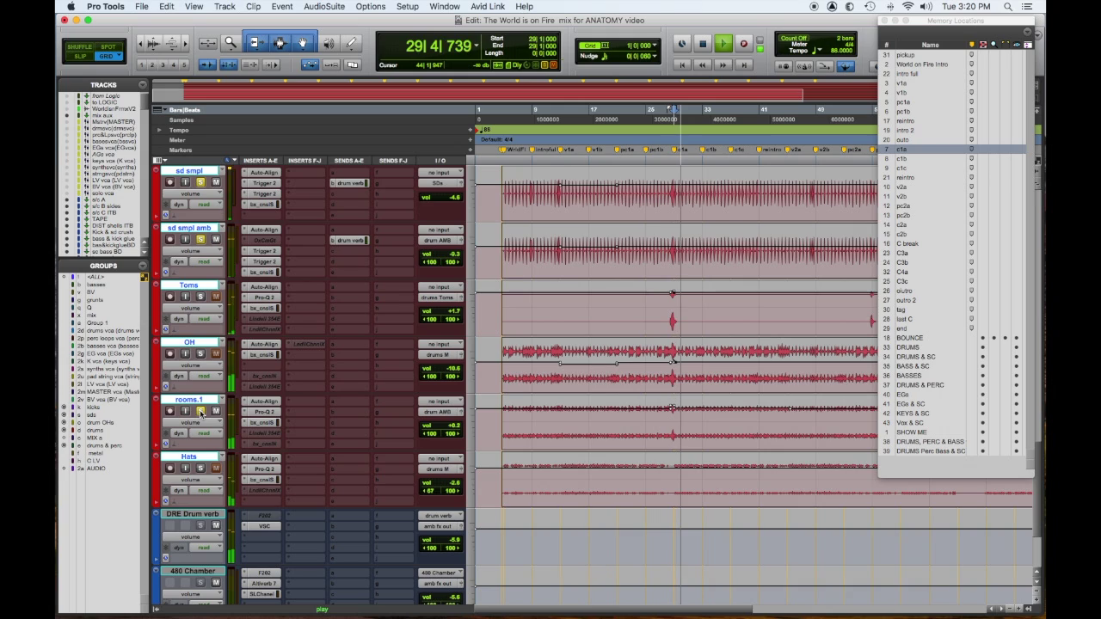
{"action": "left_click", "coordinate": [200, 411]}
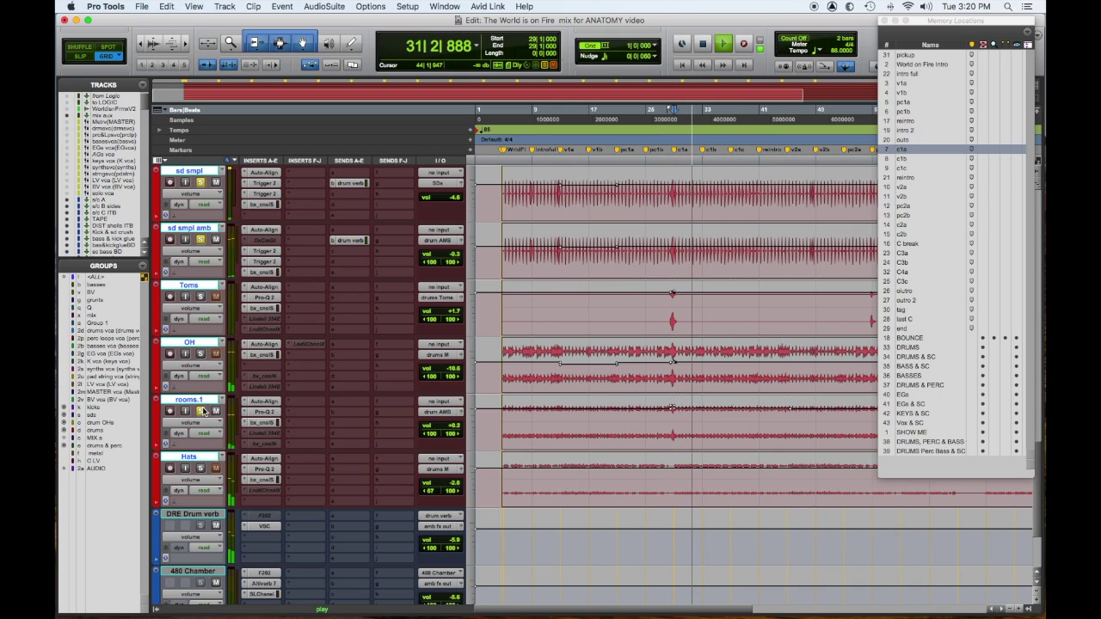
{"action": "key", "text": "space"}
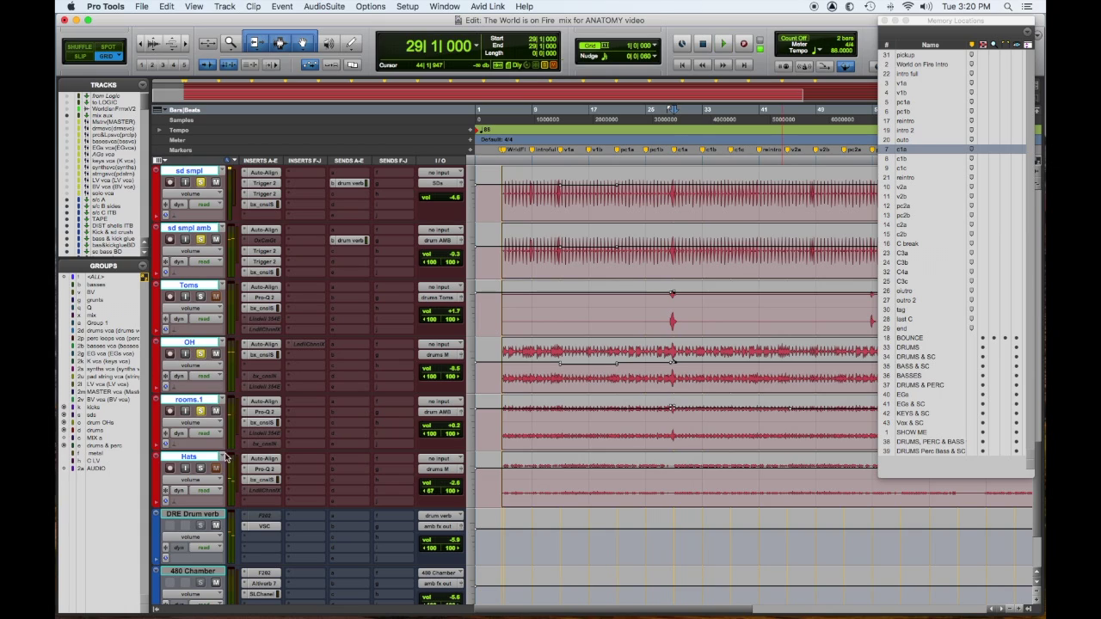
Solo the Hats track and play the drums from bar 29 with hi-hats added.
{"action": "left_click", "coordinate": [198, 469]}
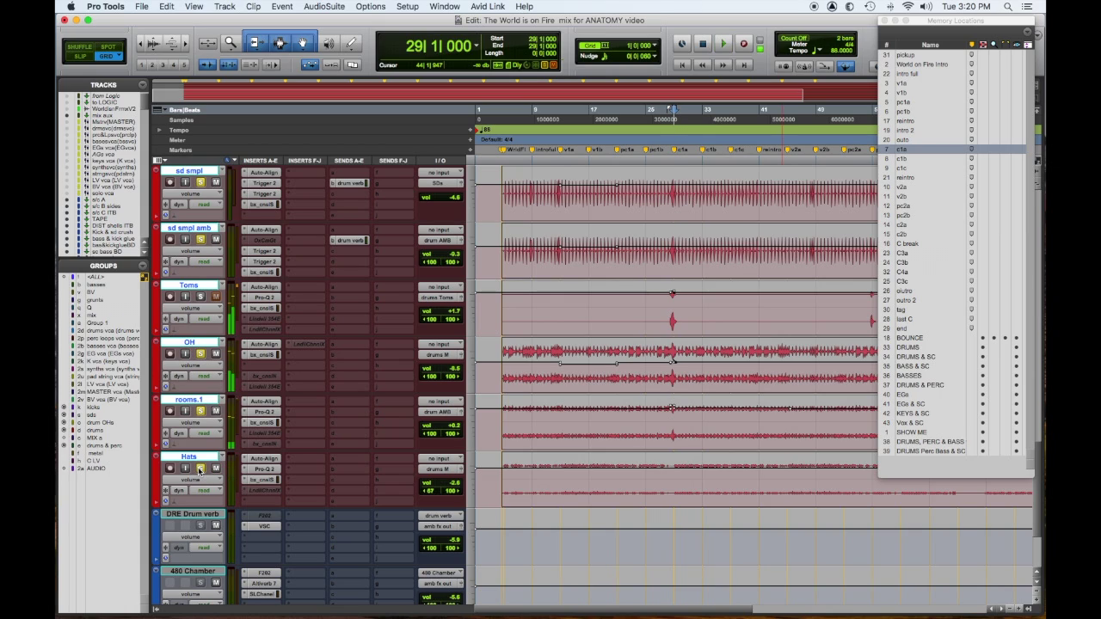
{"action": "key", "text": "space"}
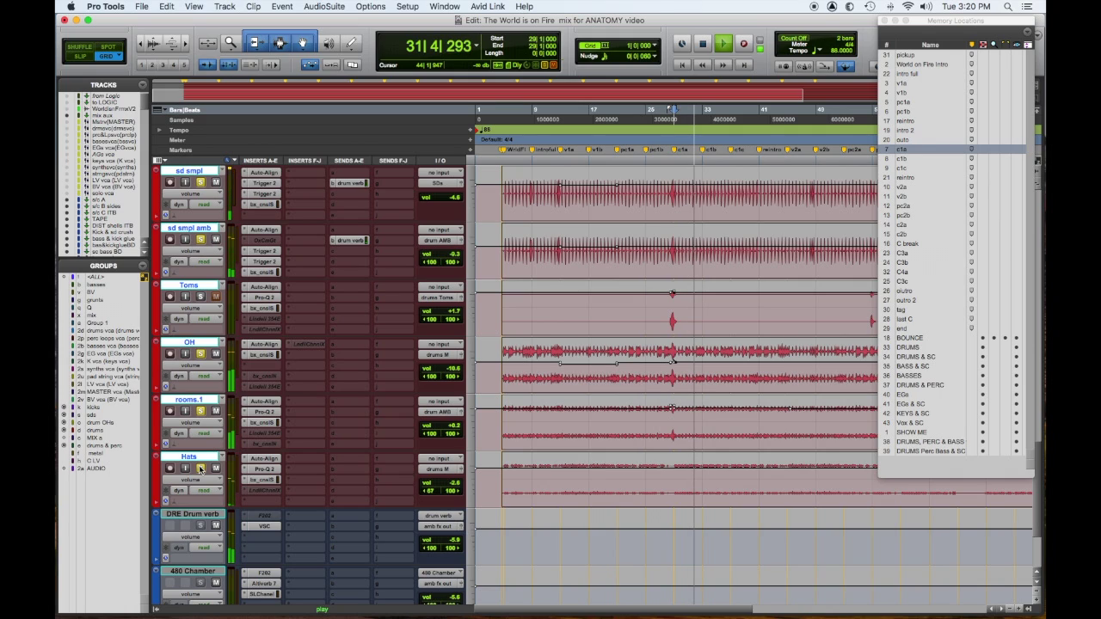
{"action": "key", "text": "space"}
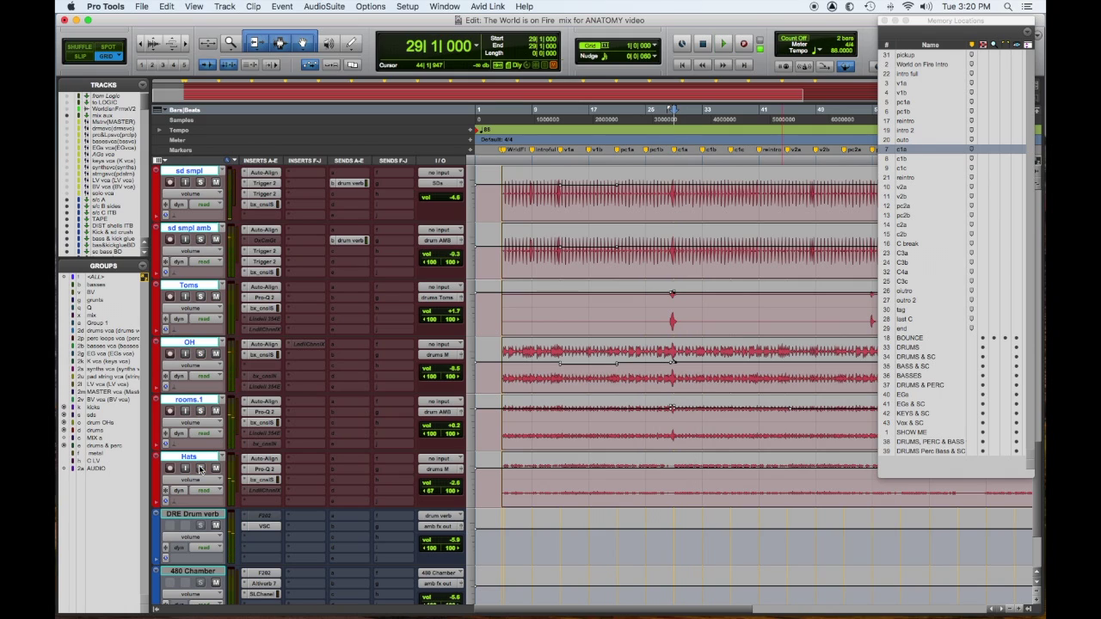
{"action": "key", "text": "space"}
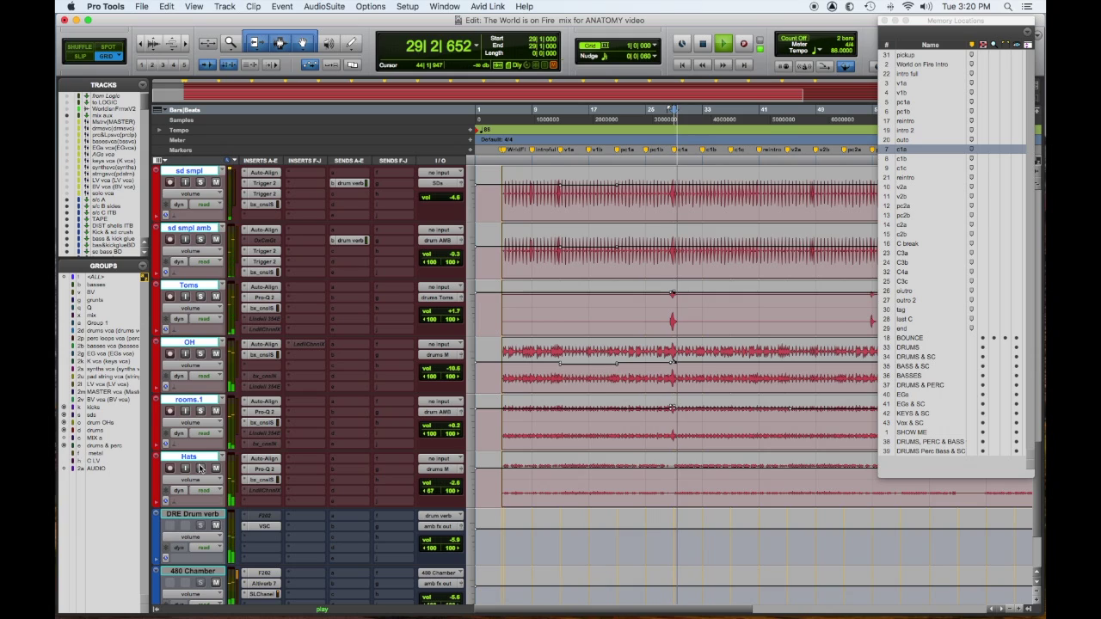